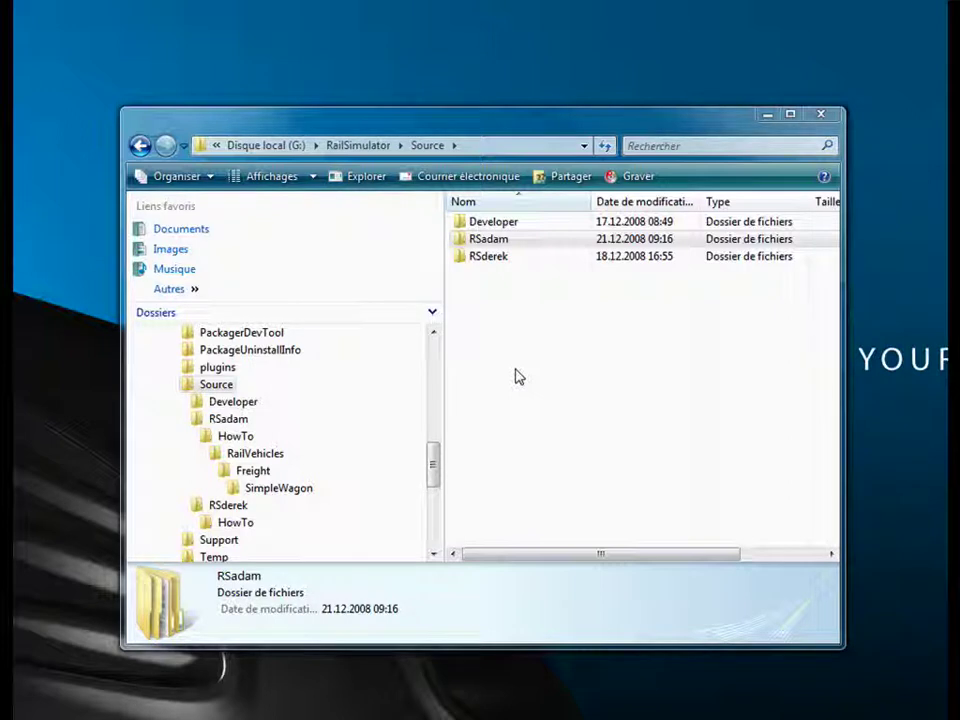
Browse the RSadam source folder through HowTo, RailVehicles and Freight to SimpleWagon and its Textures folder
key("Down")
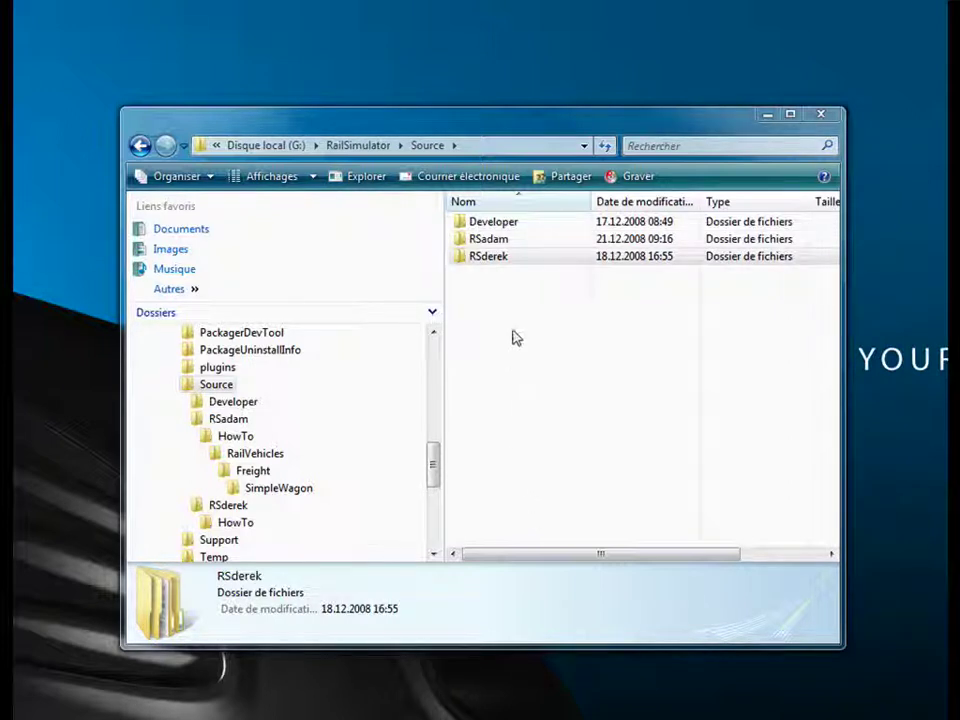
left_click(469, 244)
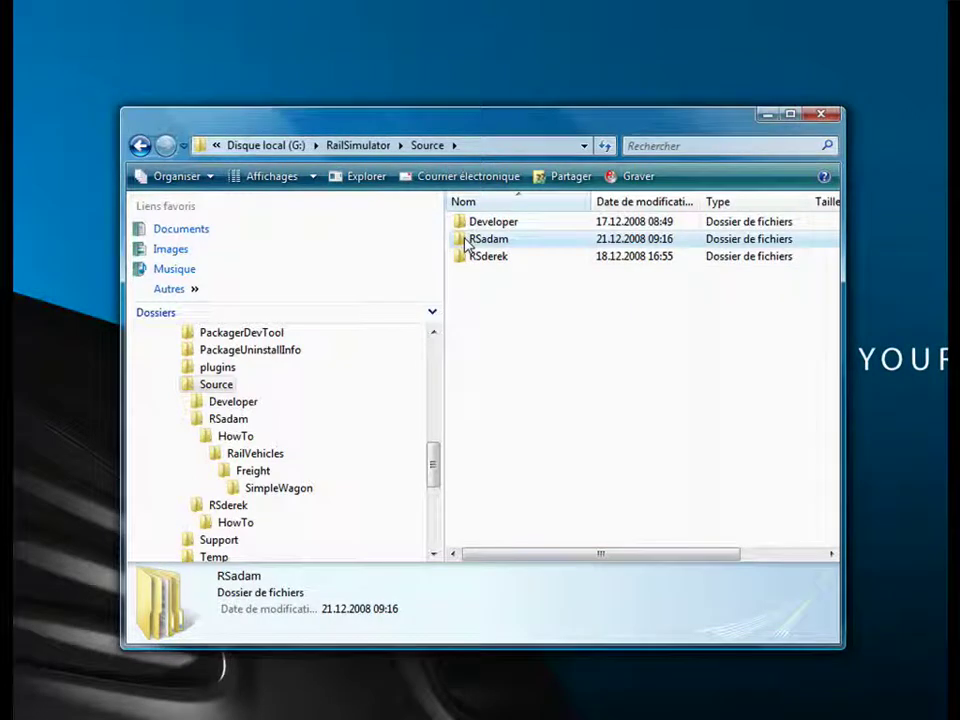
double_click(469, 244)
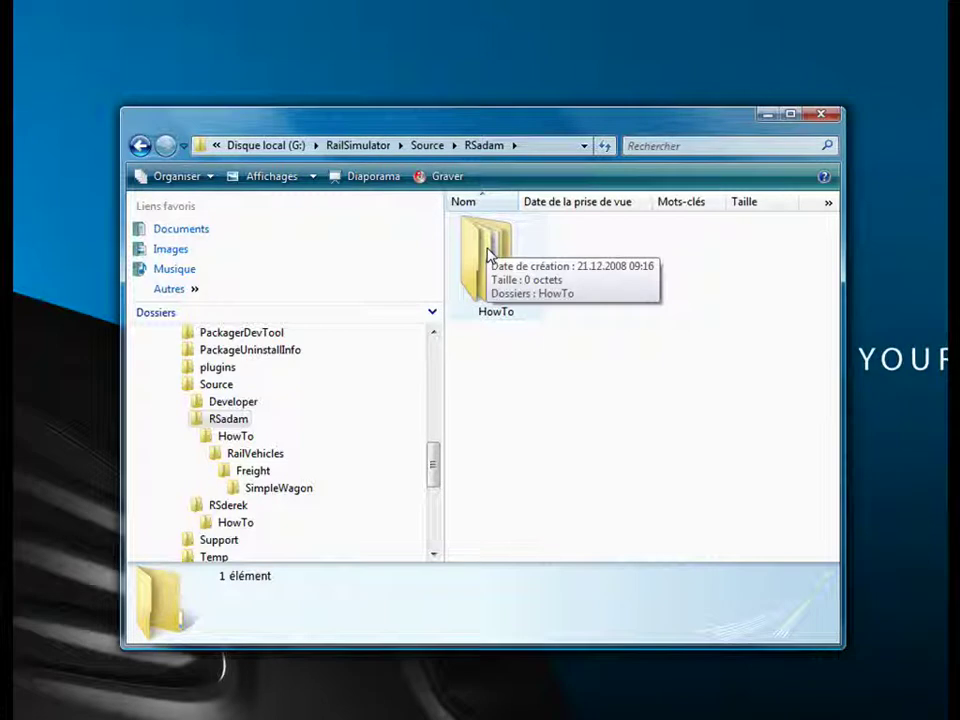
double_click(489, 255)
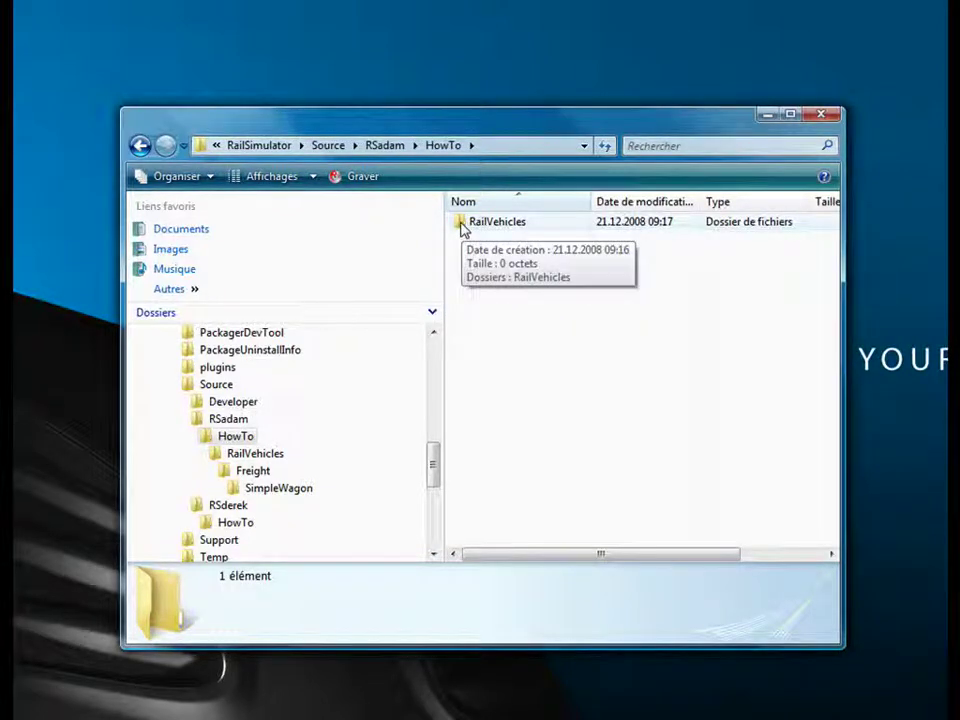
double_click(462, 228)
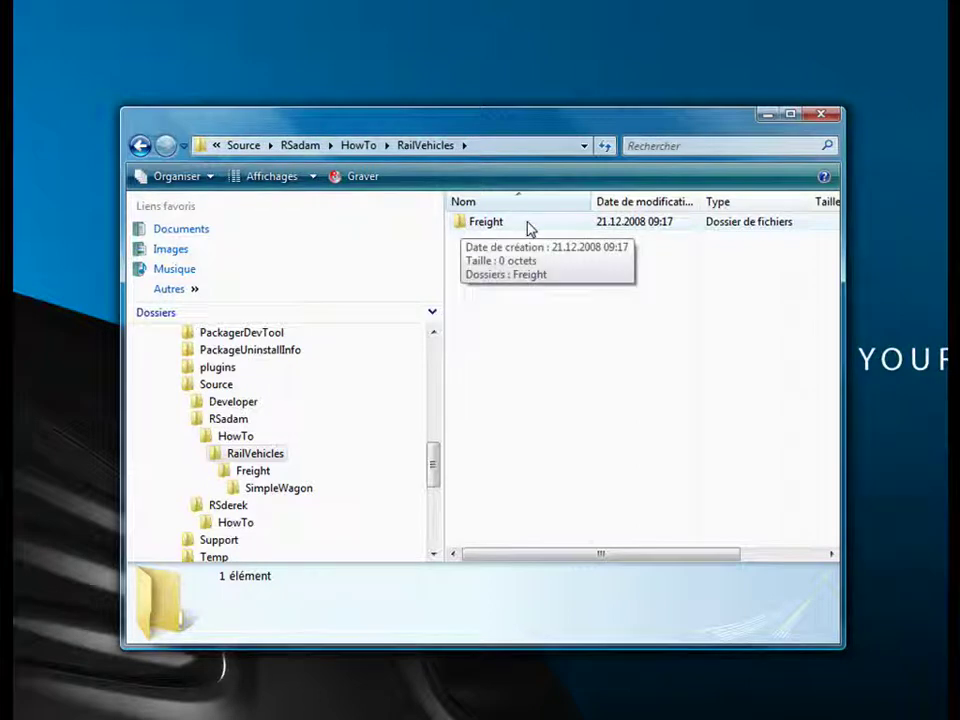
double_click(461, 226)
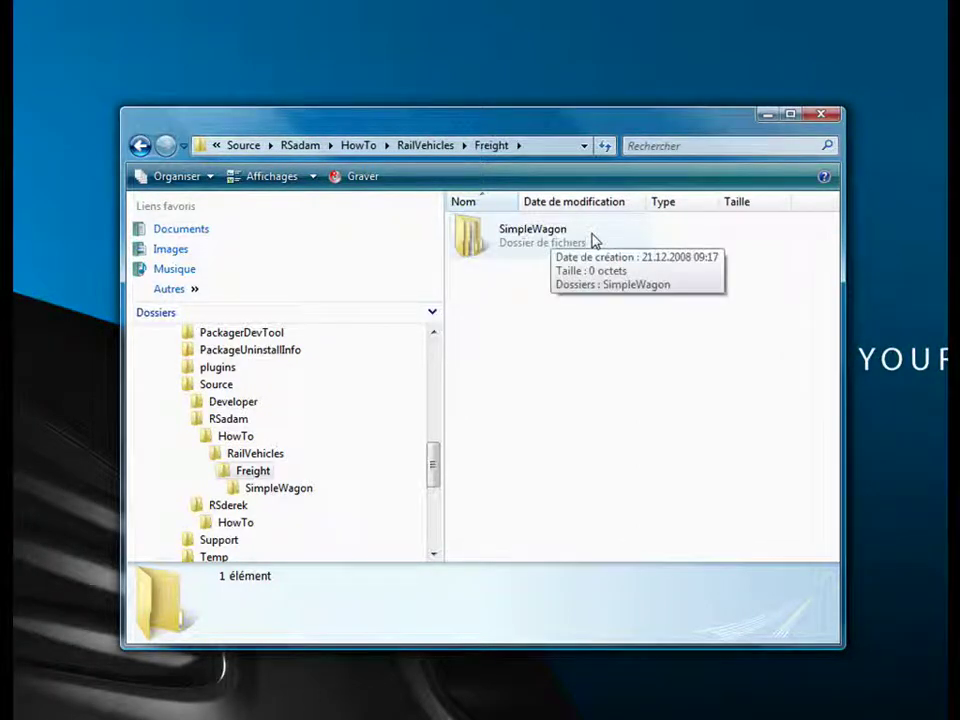
double_click(472, 238)
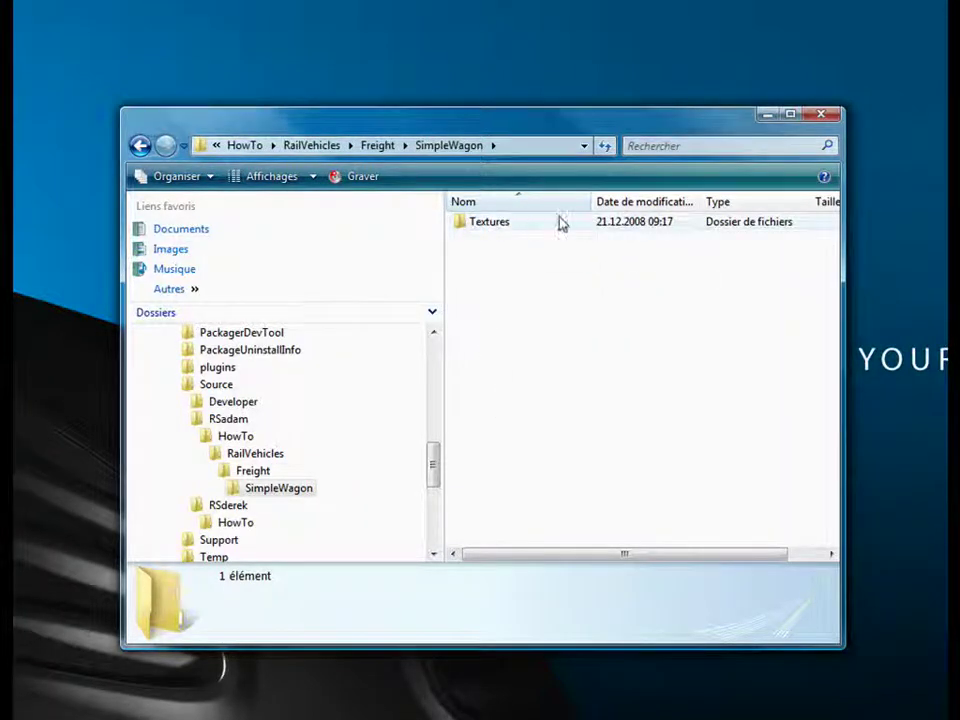
double_click(466, 222)
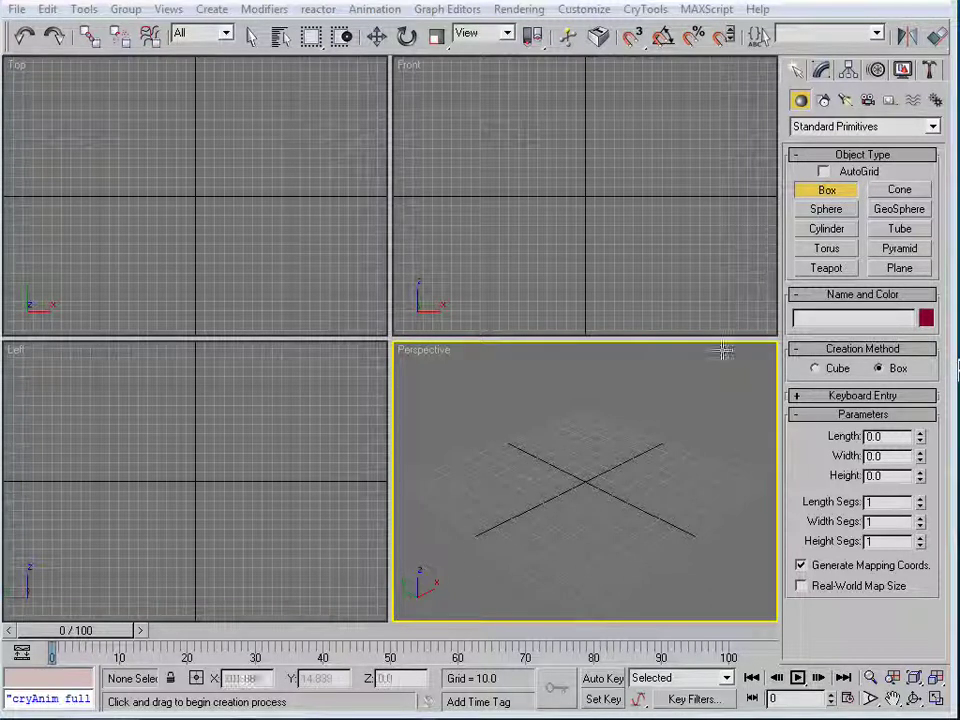
In 3ds Max, create a box in the Perspective view and set its length to 8, width to 2.5 and height to 2.5
left_click_drag(528, 490, 677, 454)
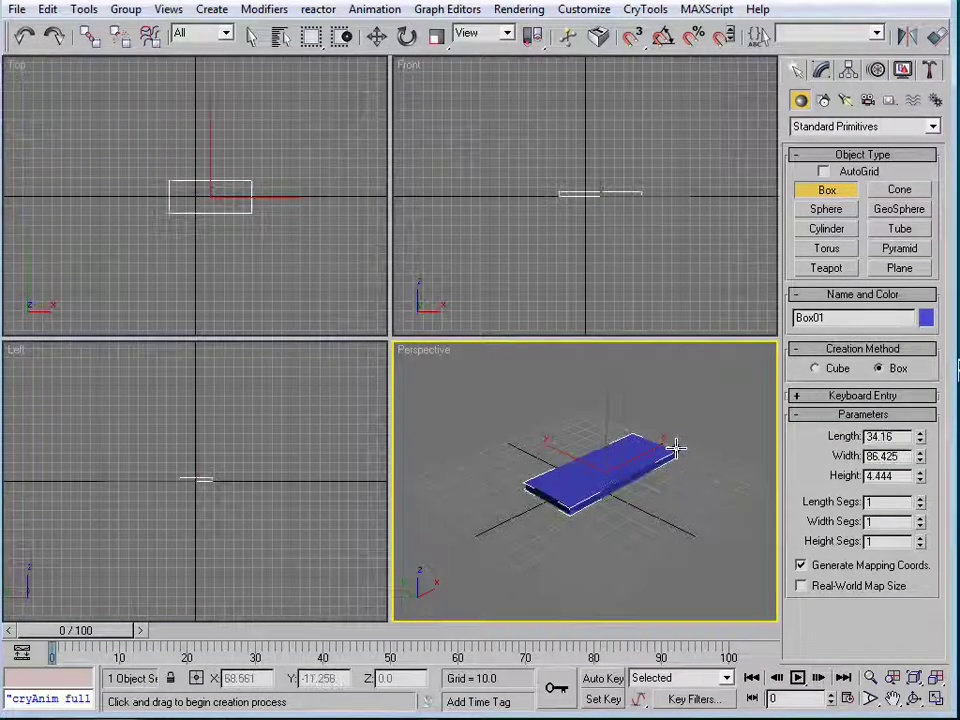
left_click(677, 443)
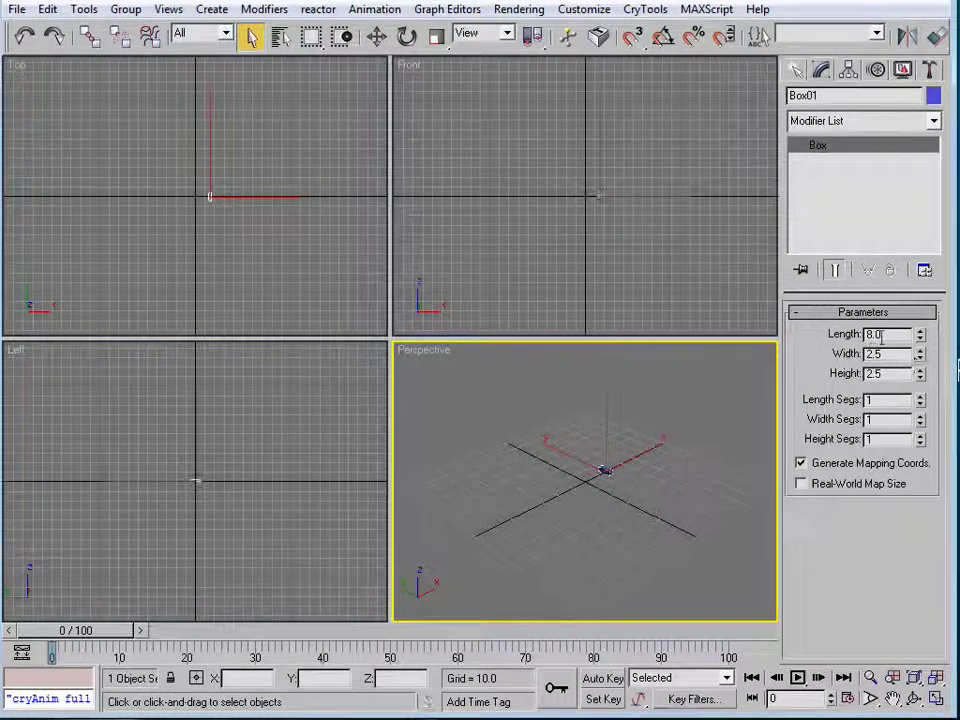
left_click(887, 355)
left_click(889, 373)
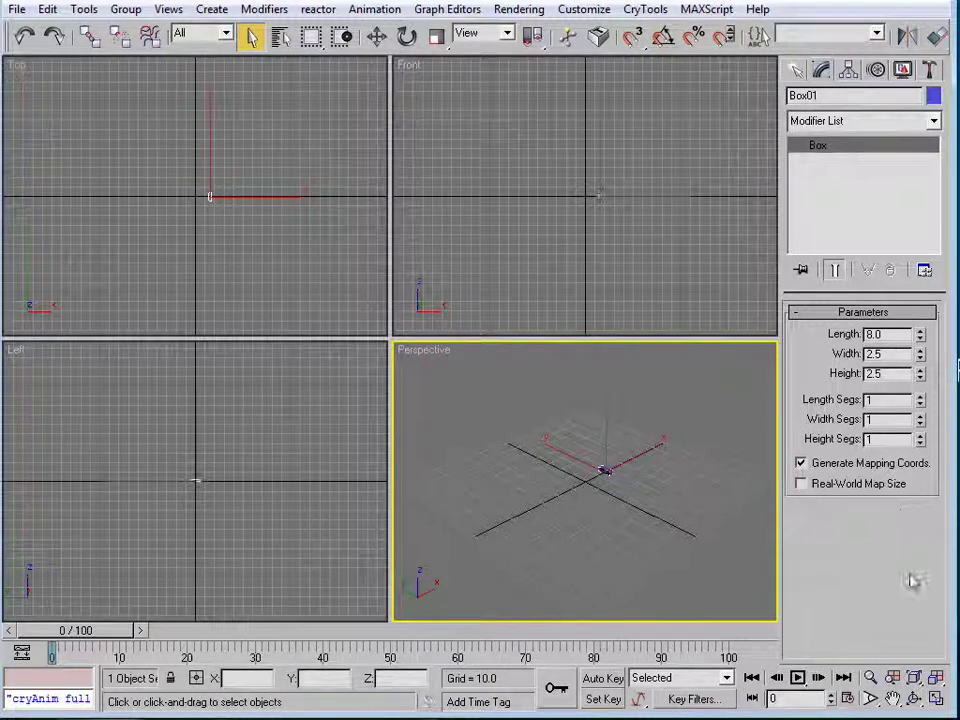
Name the box 1_0500_wagon and deselect it
left_click(938, 679)
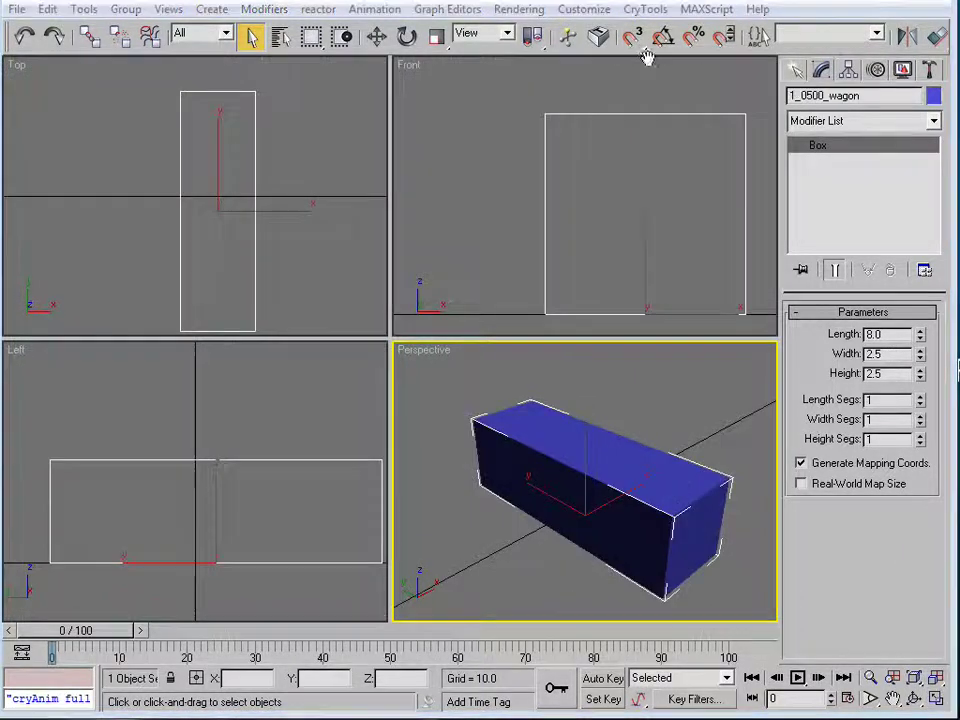
left_click_drag(867, 96, 737, 103)
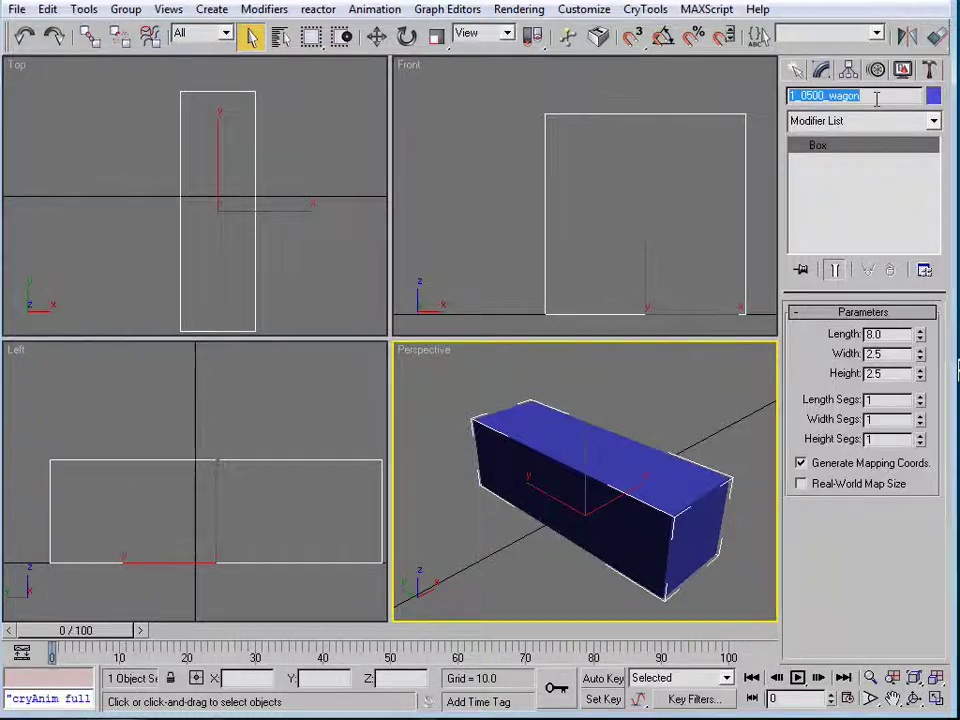
key("ctrl+d")
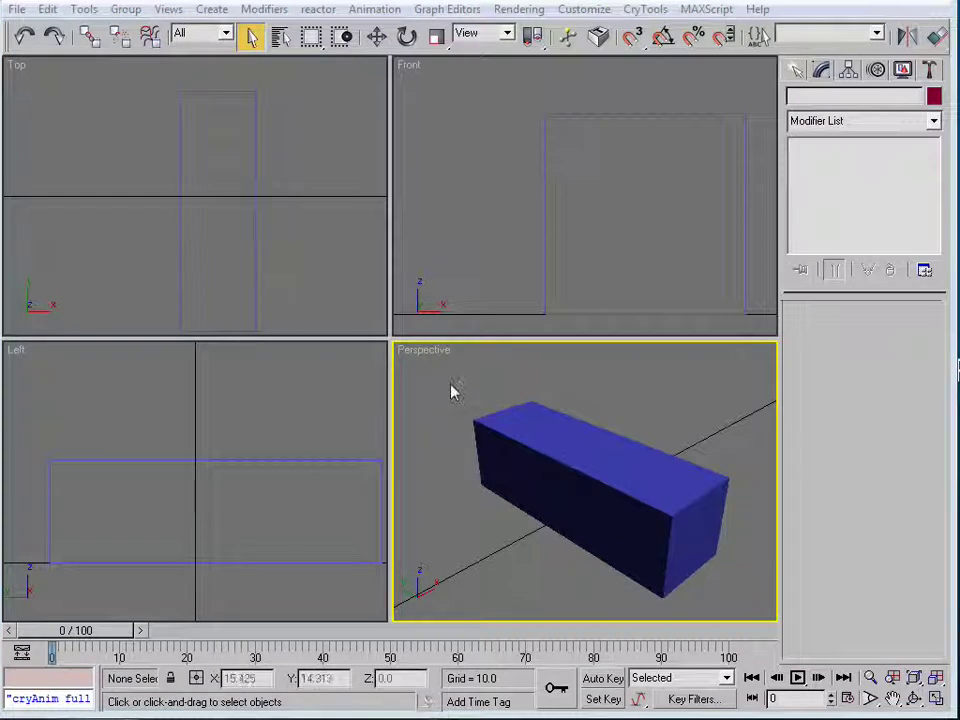
Move the wagon box to absolute world position X 0, Y 0, Z 1.25
left_click(378, 40)
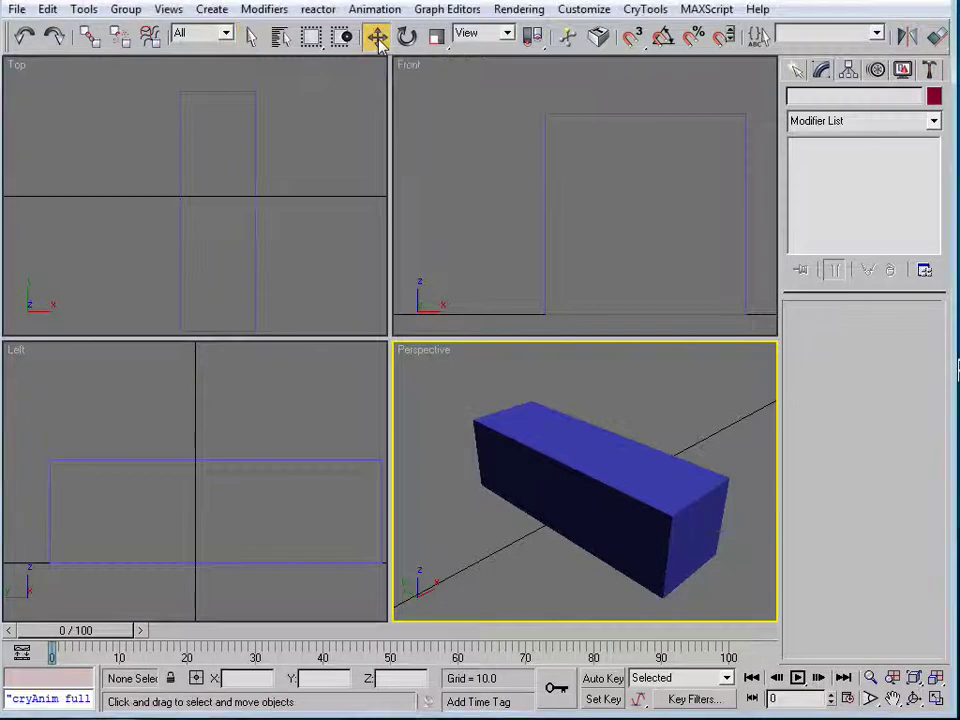
left_click(539, 441)
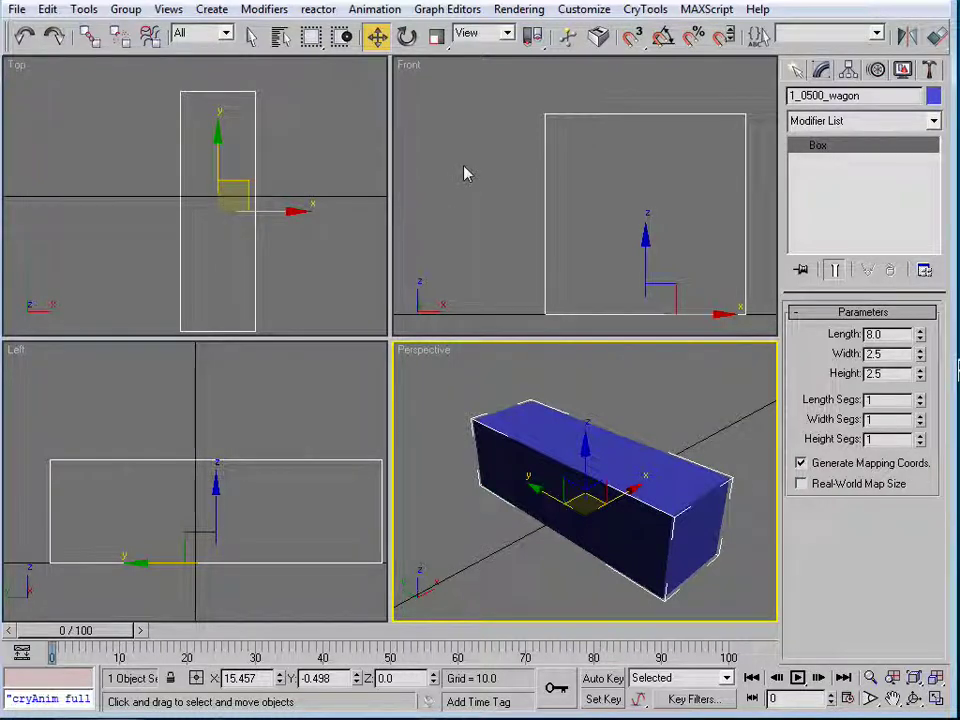
key("F12")
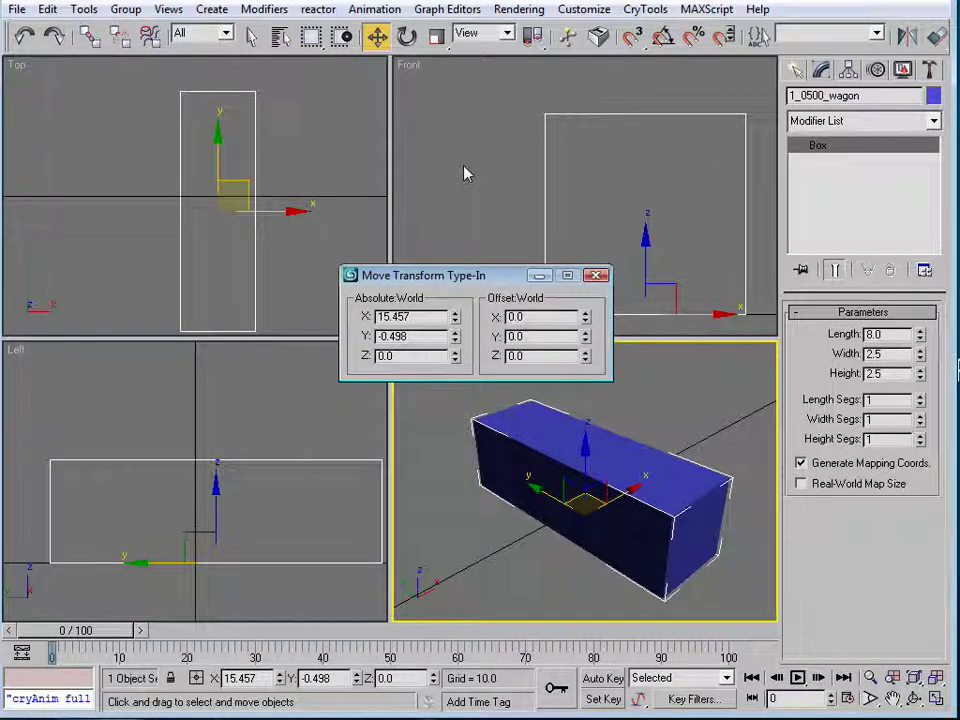
double_click(411, 316)
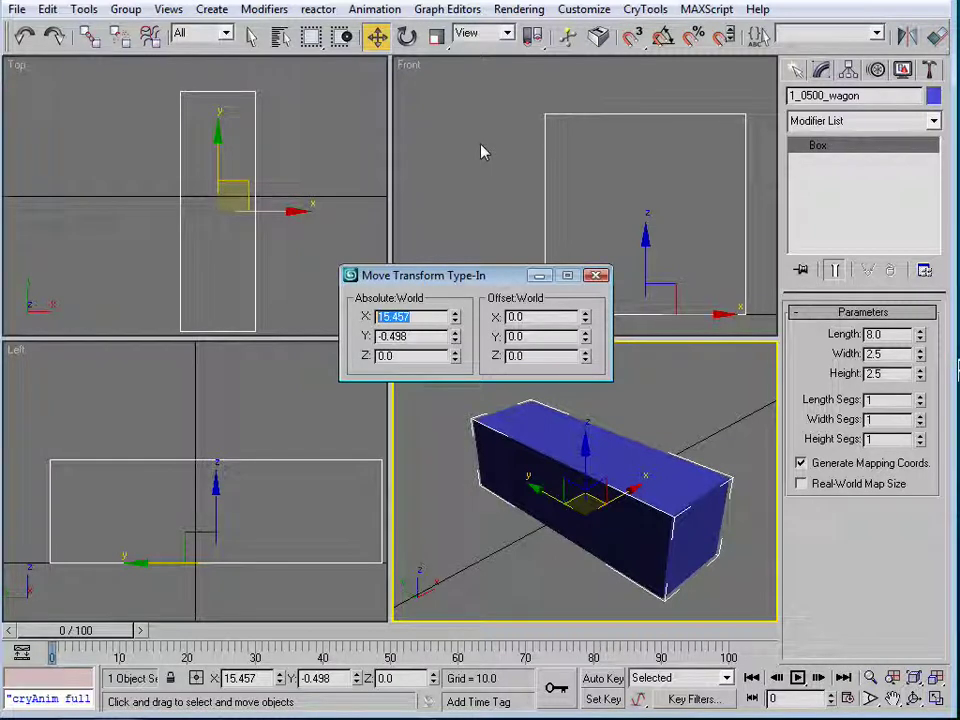
type("0")
key("Return")
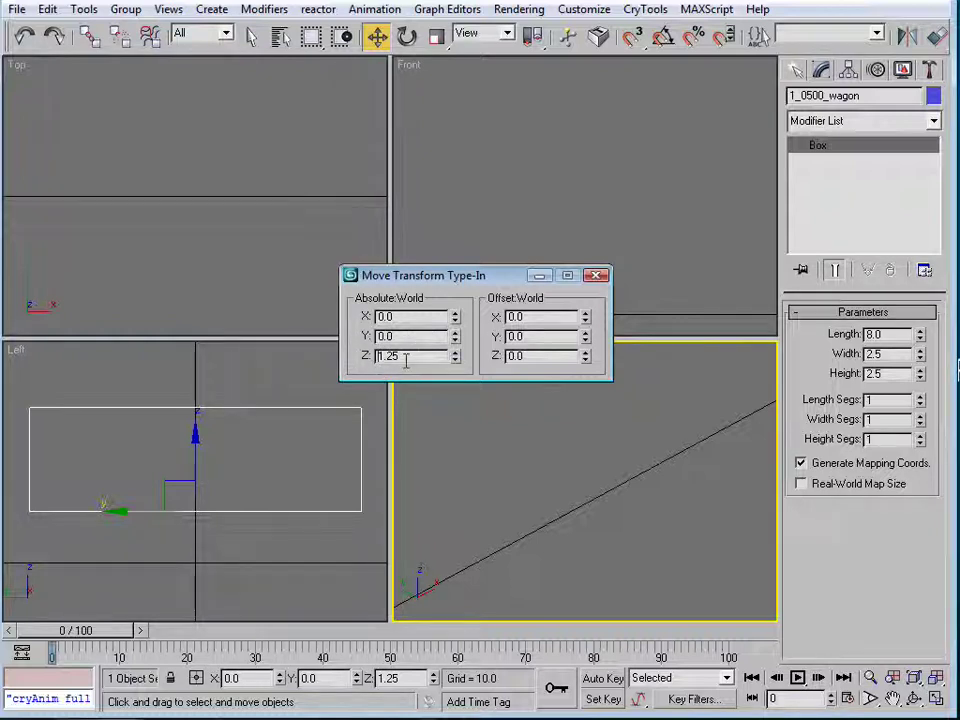
left_click(936, 679)
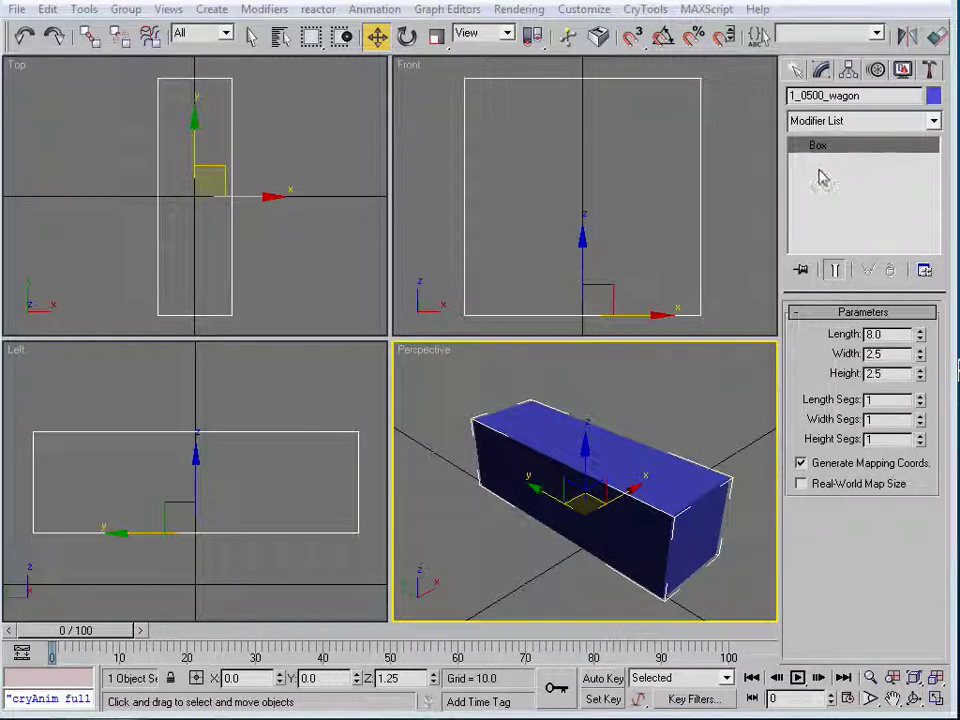
Convert the wagon box to an Editable Poly and select all of its polygons
right_click(820, 177)
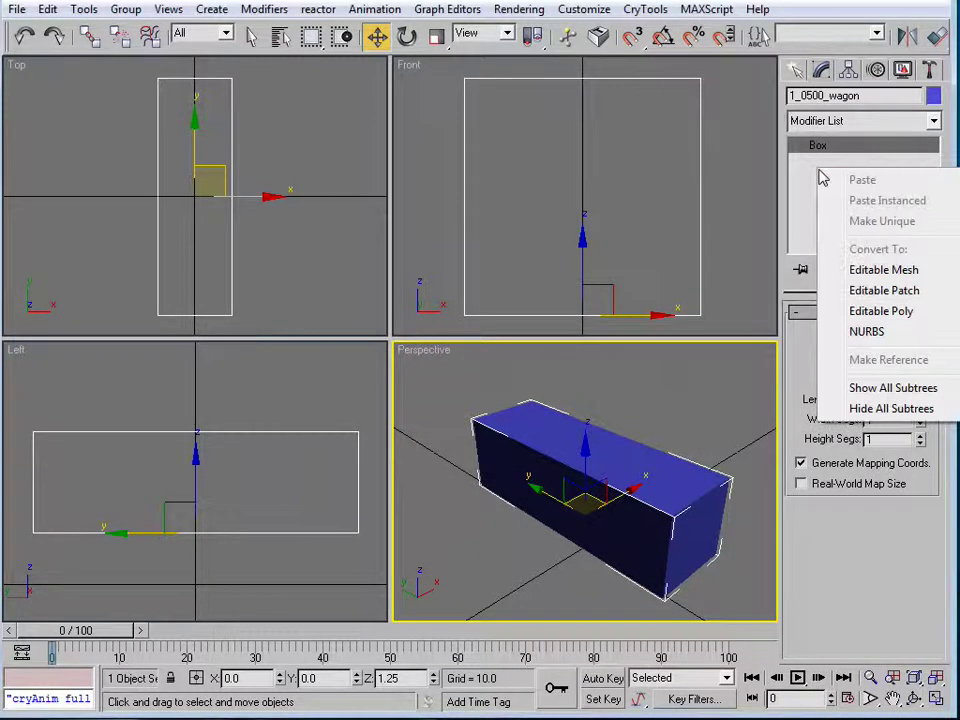
left_click(857, 311)
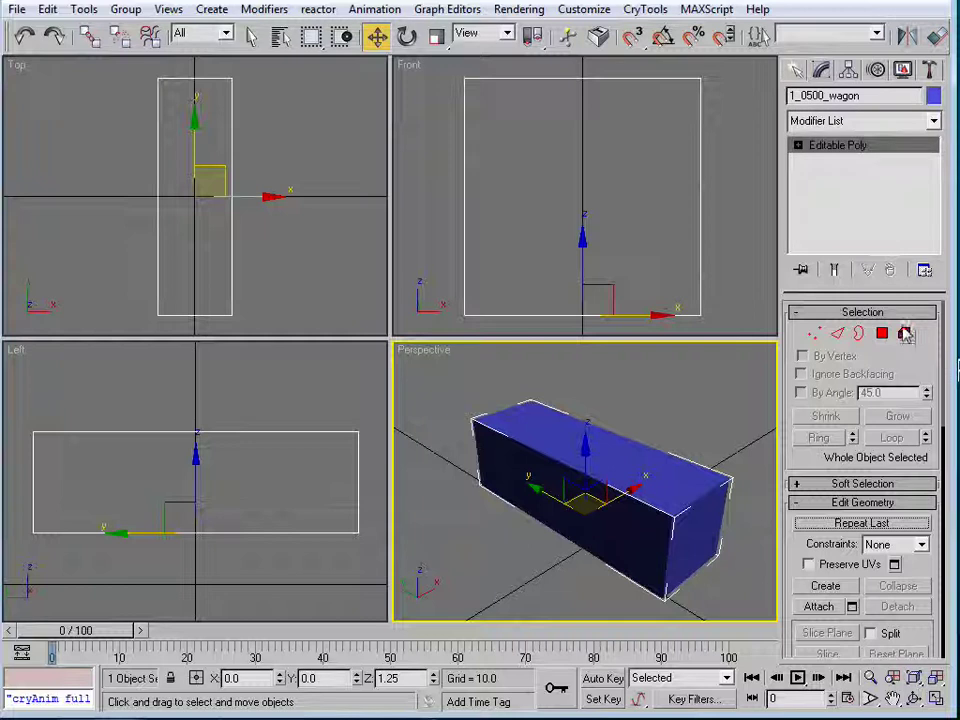
left_click(798, 146)
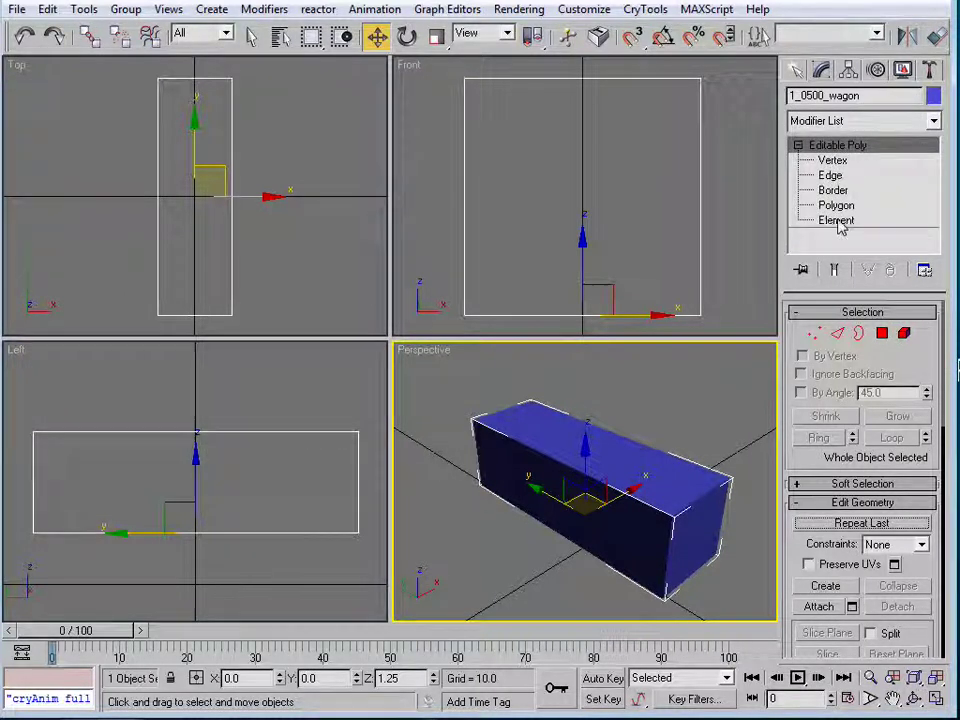
left_click(842, 208)
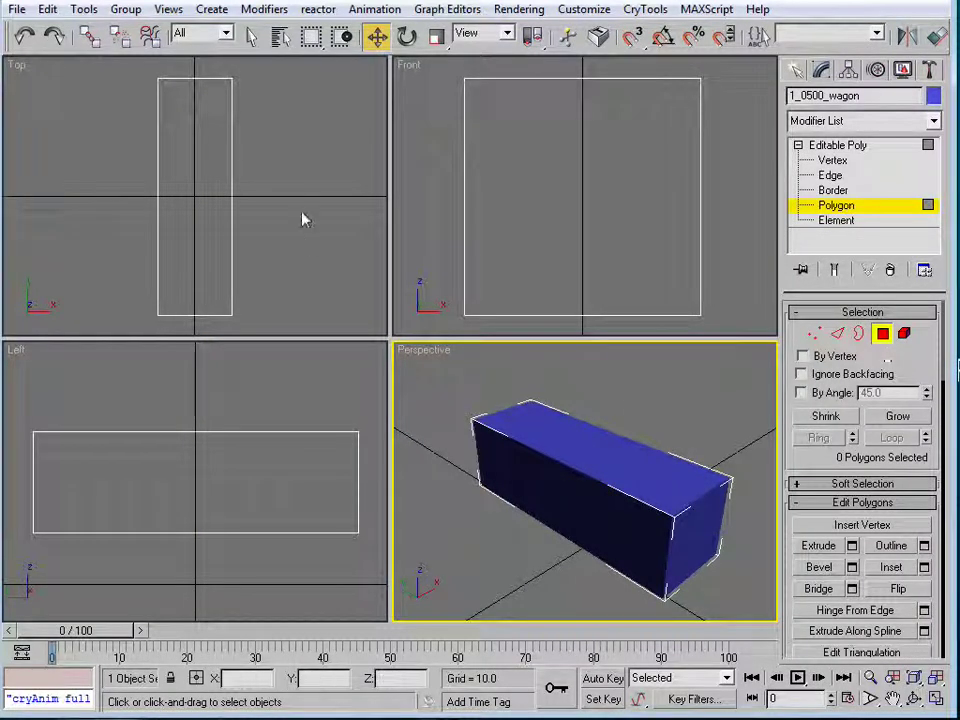
left_click_drag(124, 68, 286, 338)
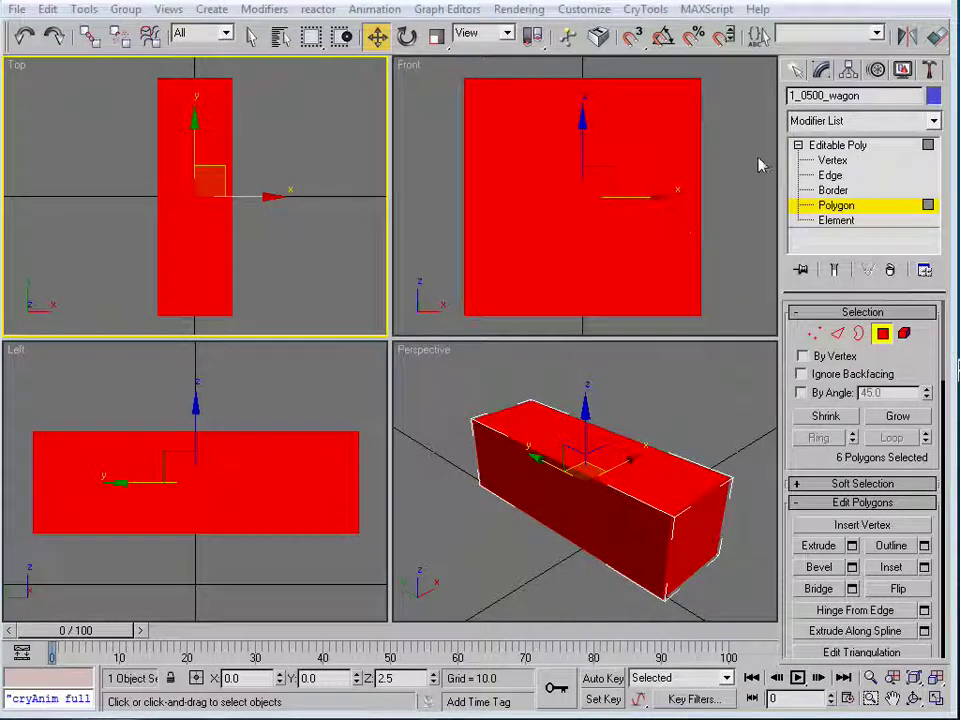
Apply a UVW Mapping modifier to the selected polygons and set its mapping type to Box
left_click(933, 121)
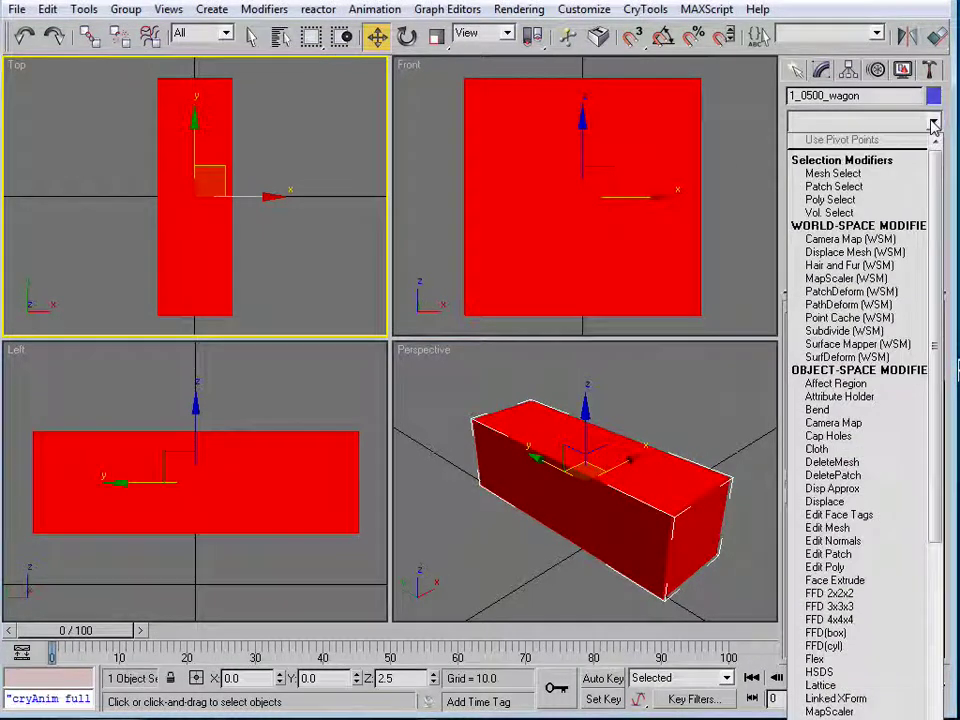
left_click_drag(935, 190, 936, 610)
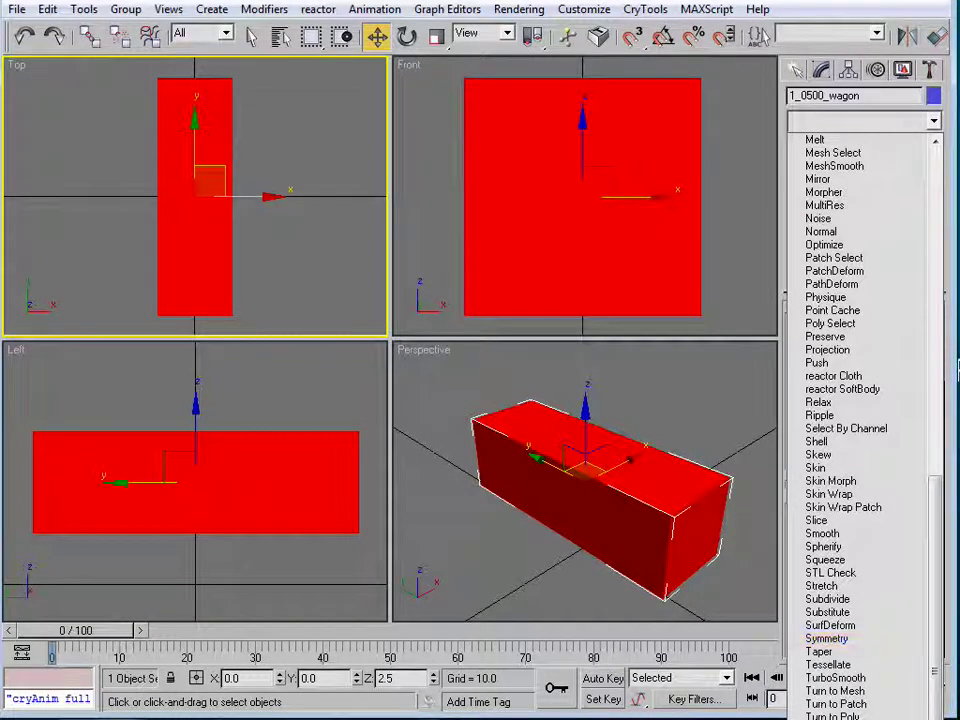
key("Return")
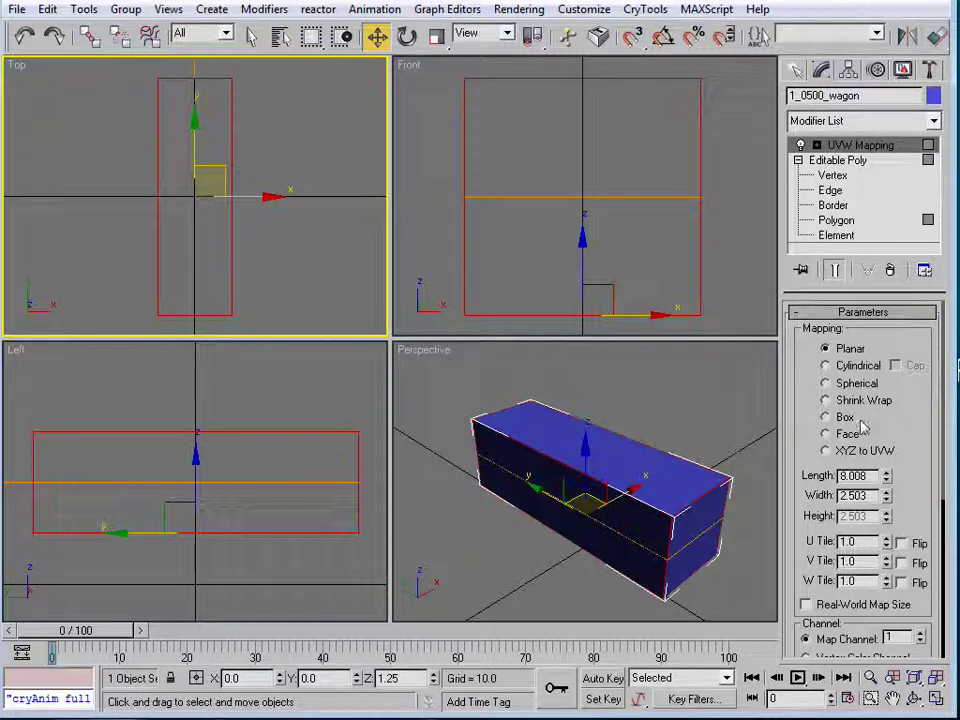
left_click(825, 417)
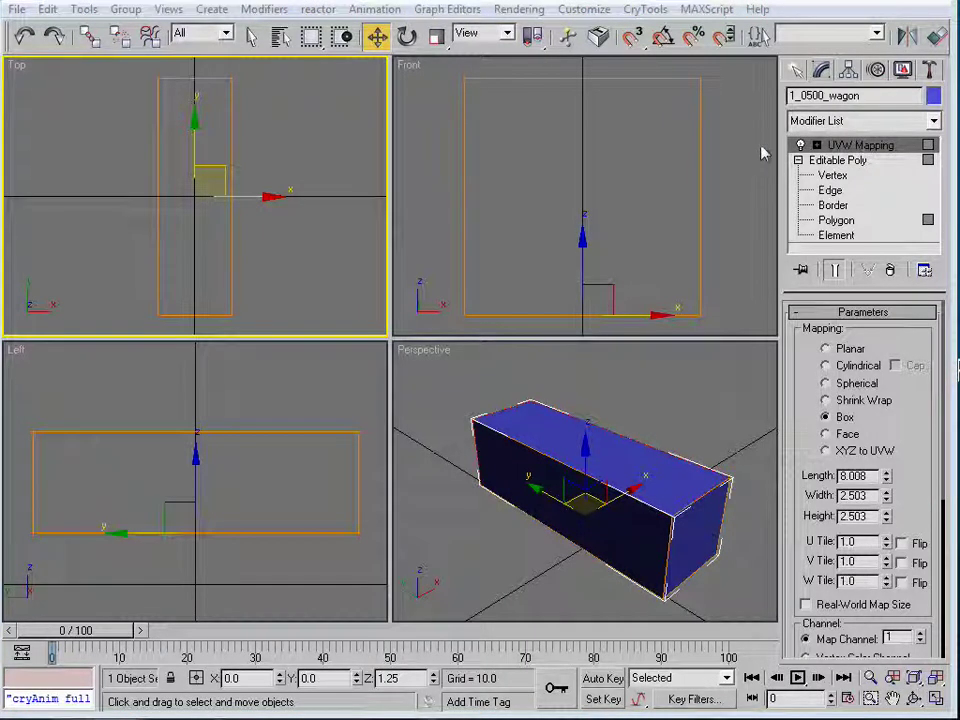
Collapse the wagon's whole modifier stack into the Editable Poly and accept the warning
left_click(798, 160)
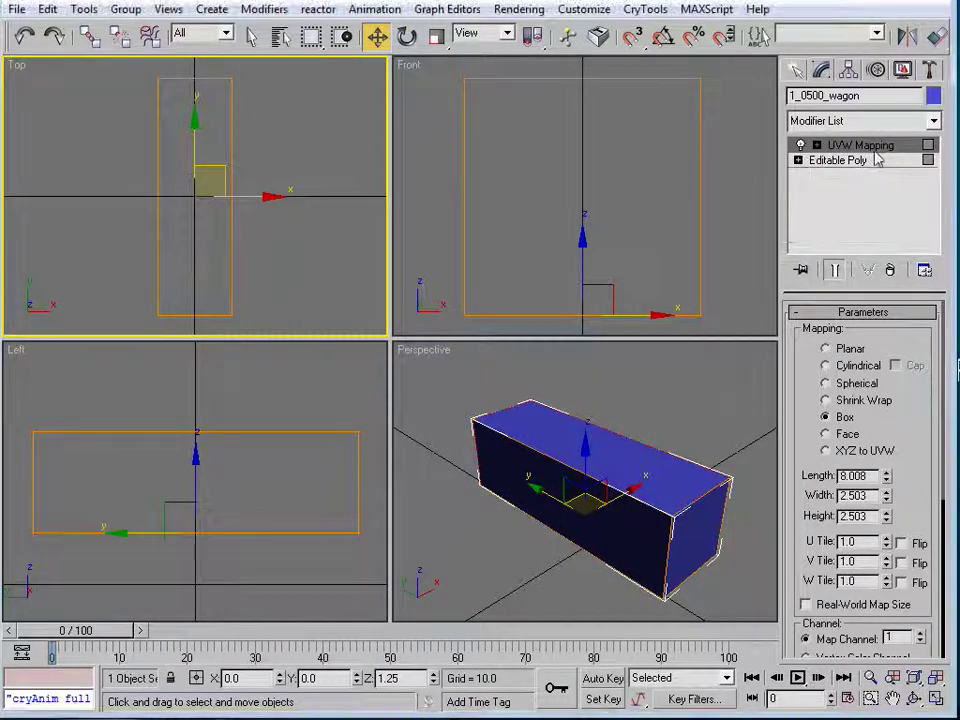
right_click(827, 199)
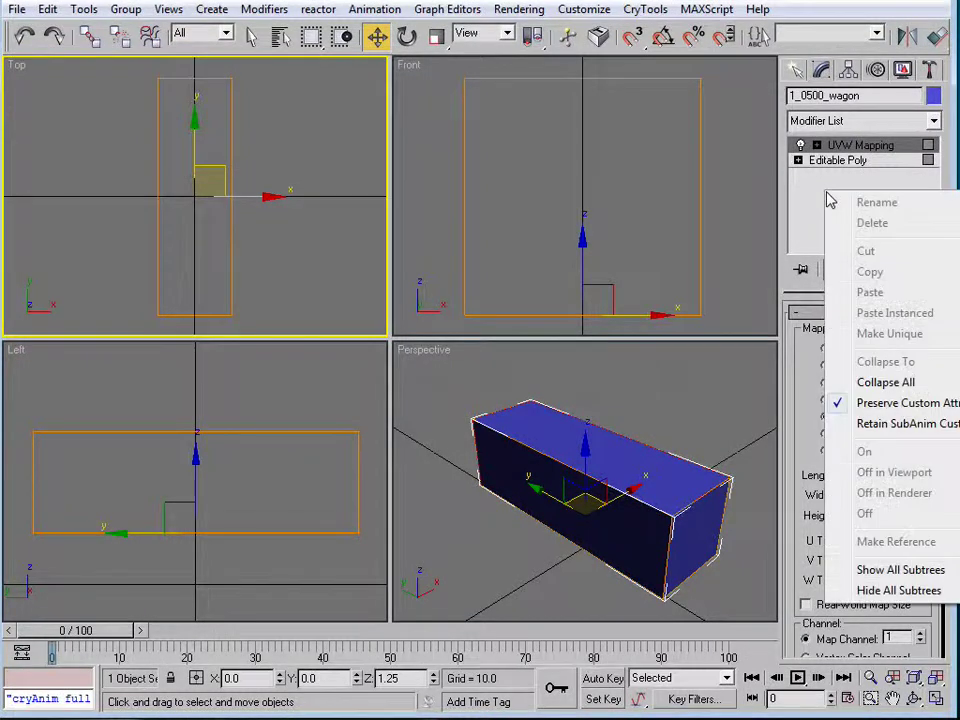
left_click(855, 383)
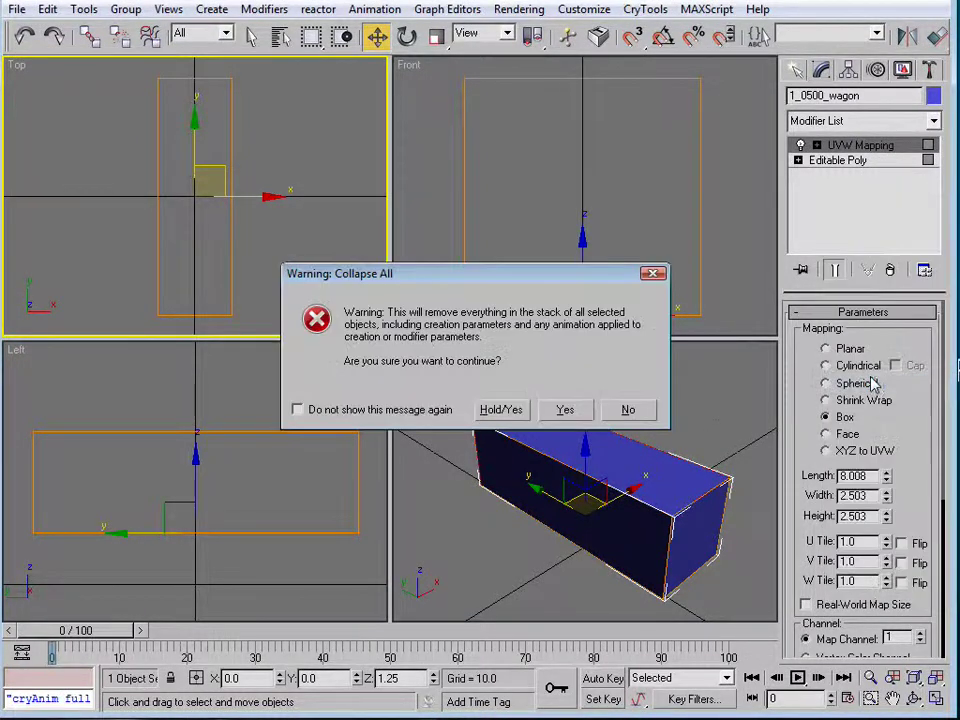
left_click(565, 412)
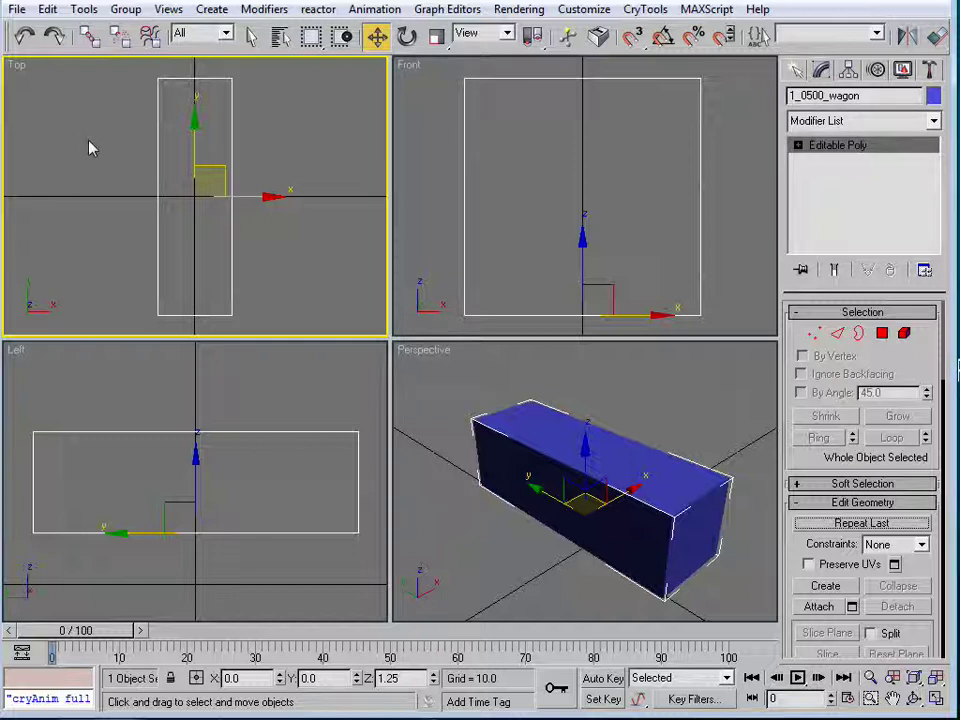
left_click(18, 10)
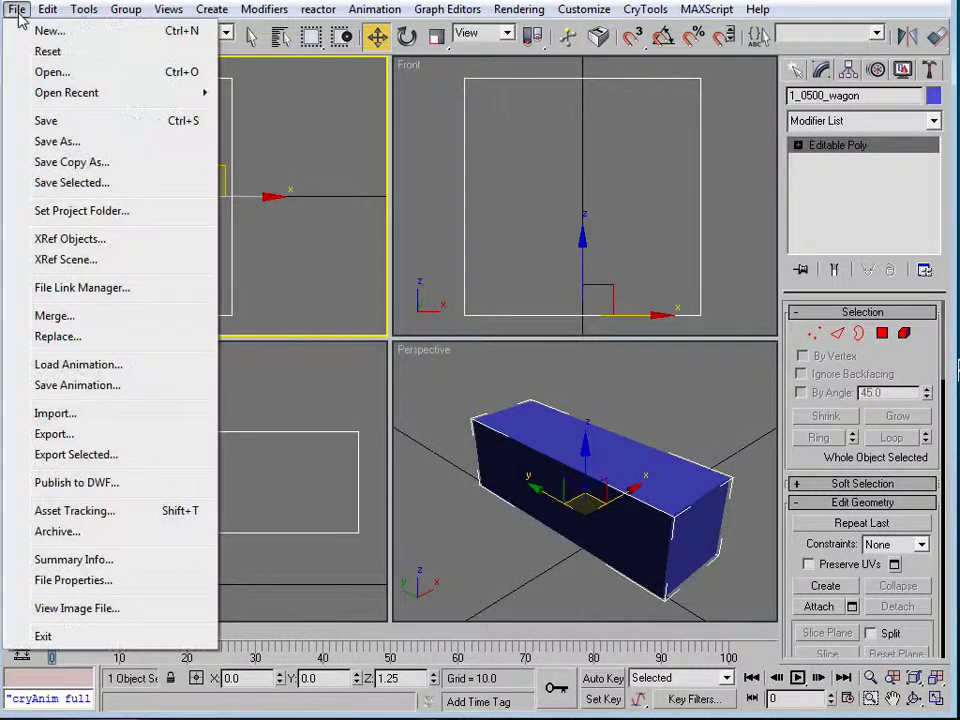
left_click(90, 143)
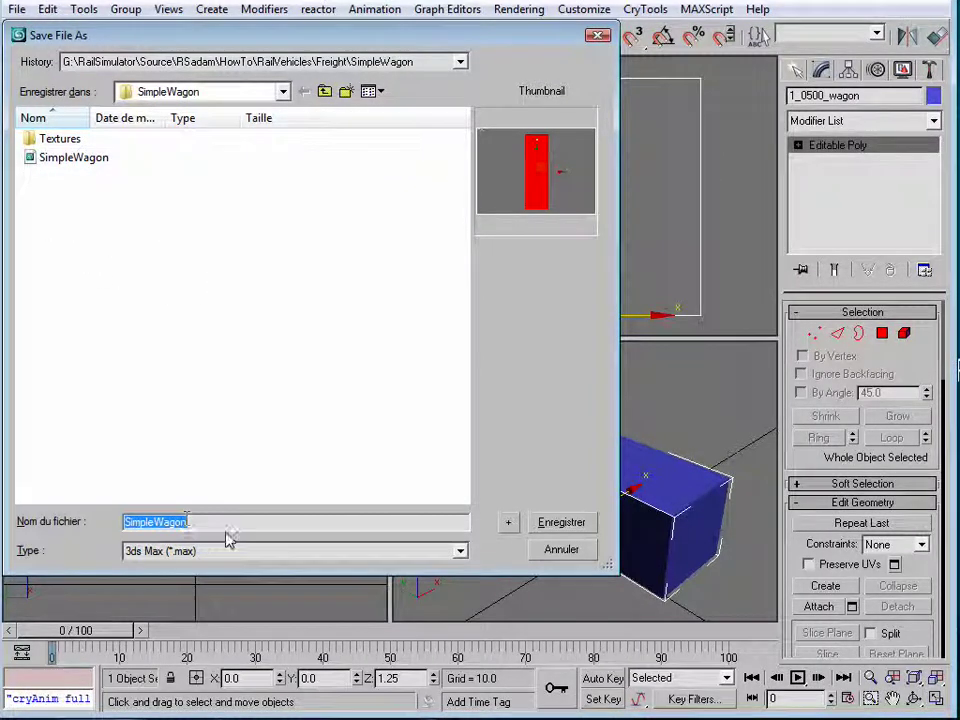
left_click(560, 550)
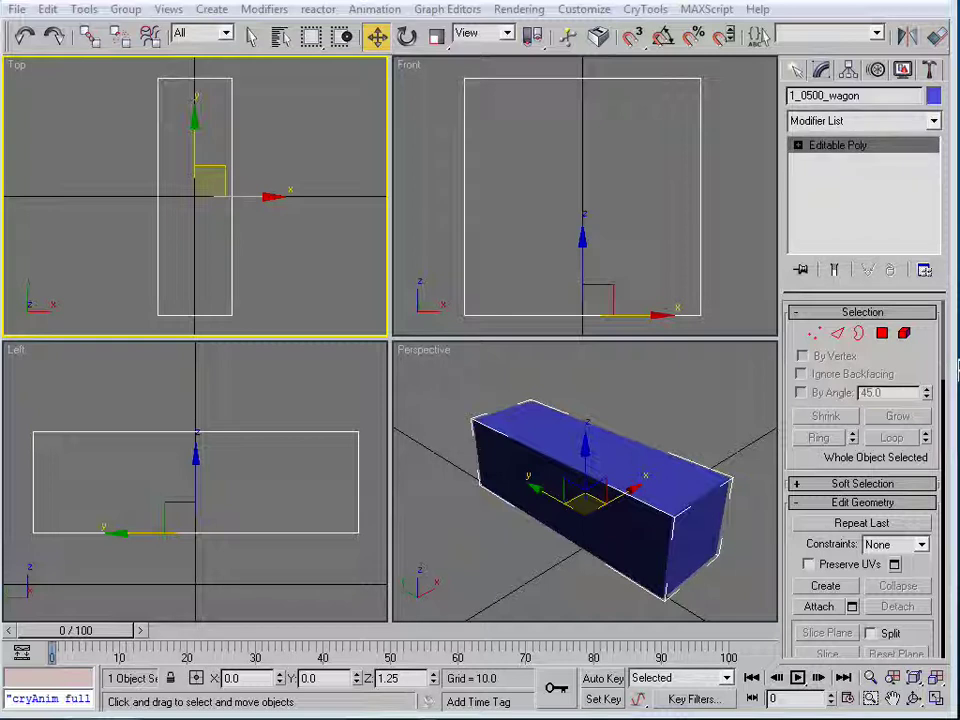
Deselect the wagon and draw a cylinder in the Left view below one wagon end, radius about 0.64 and height about 2.1
left_click(262, 569)
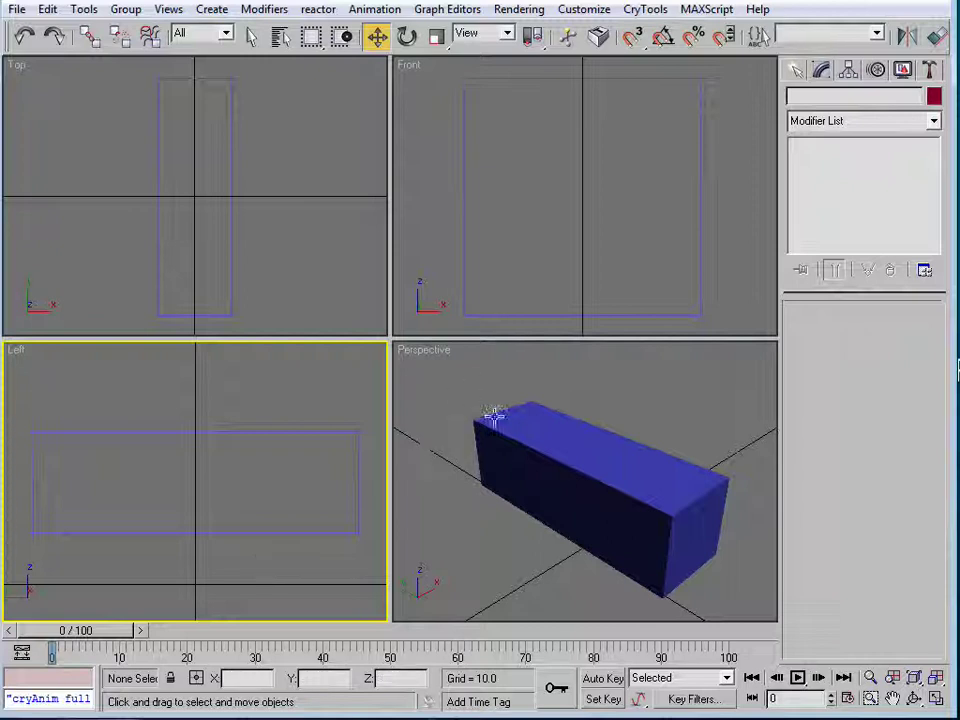
left_click(799, 68)
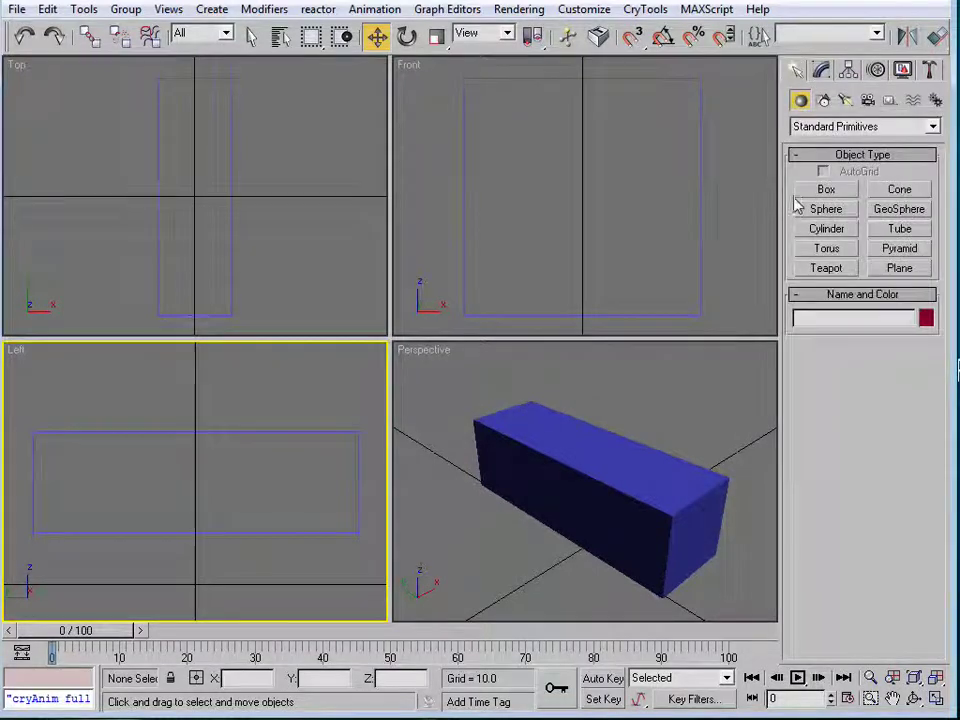
left_click(840, 230)
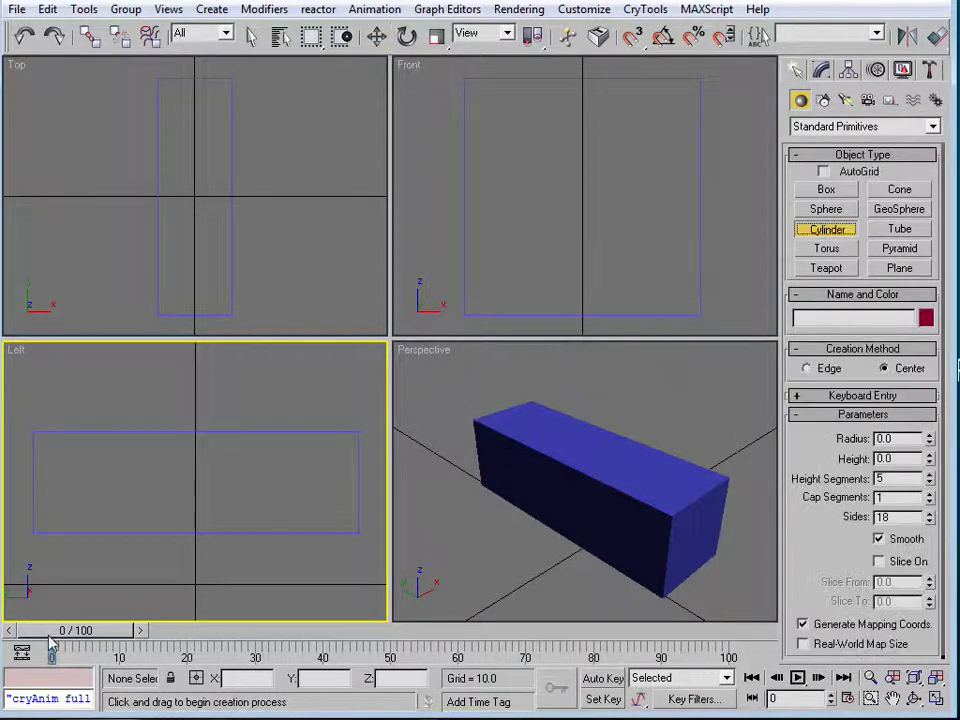
left_click_drag(82, 555, 100, 566)
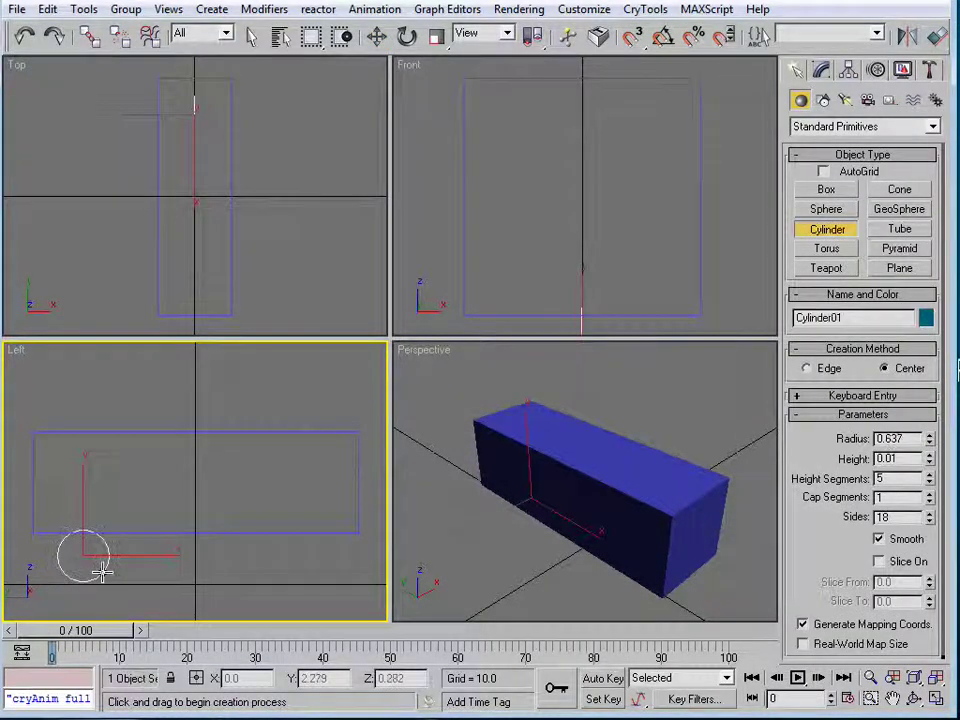
left_click(100, 486)
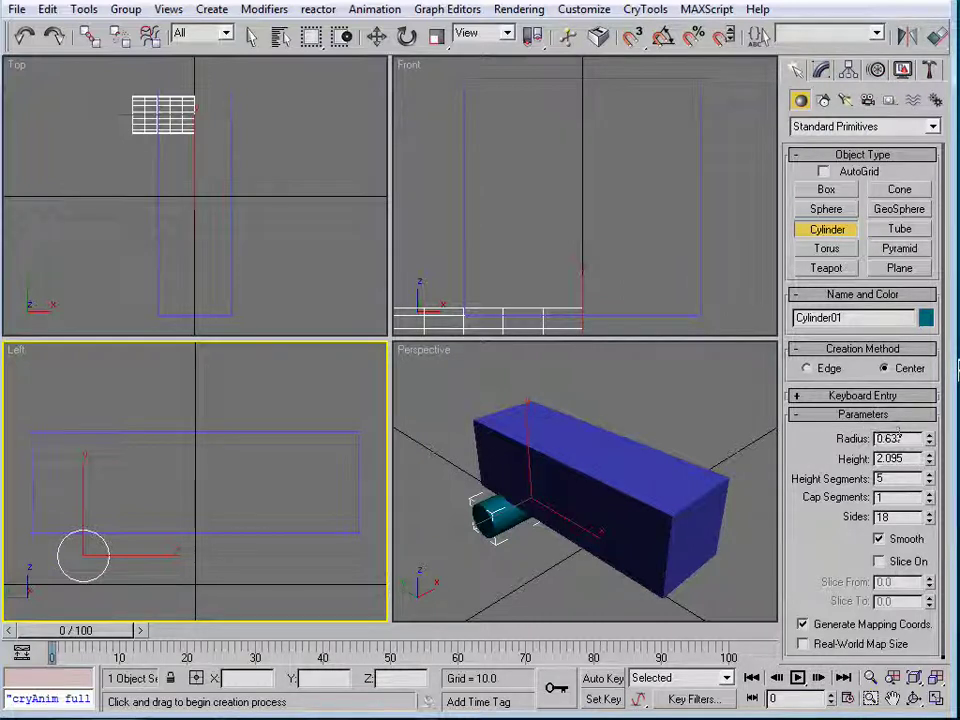
Set the cylinder's radius to 0.56 and height to 1.5, name it 1_0500_wh01, and deselect it
double_click(897, 439)
type("0.56")
key("Return")
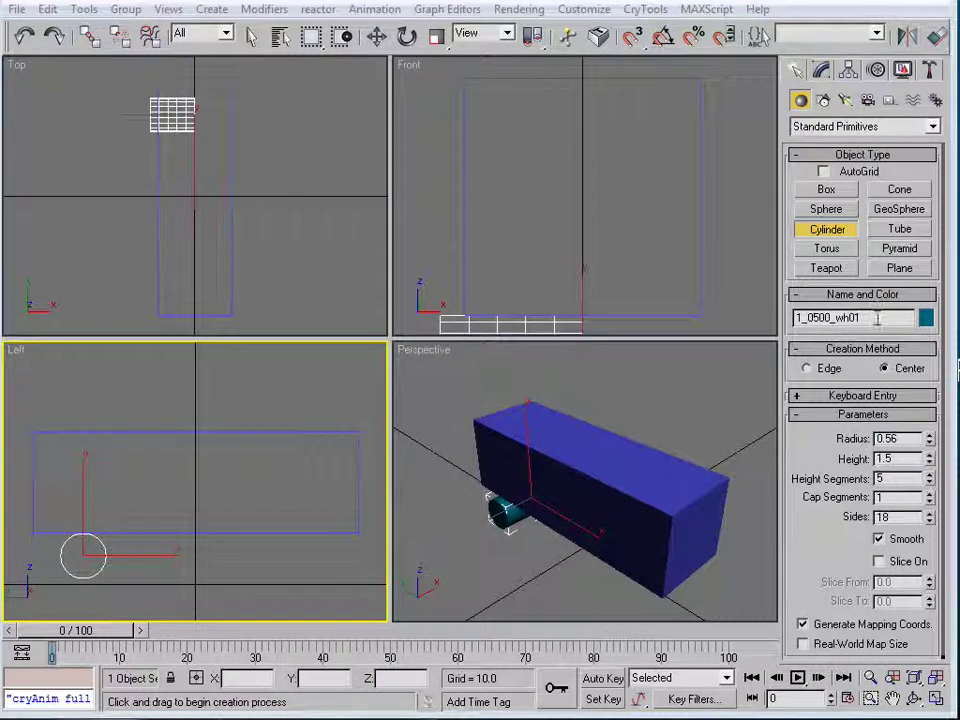
double_click(877, 318)
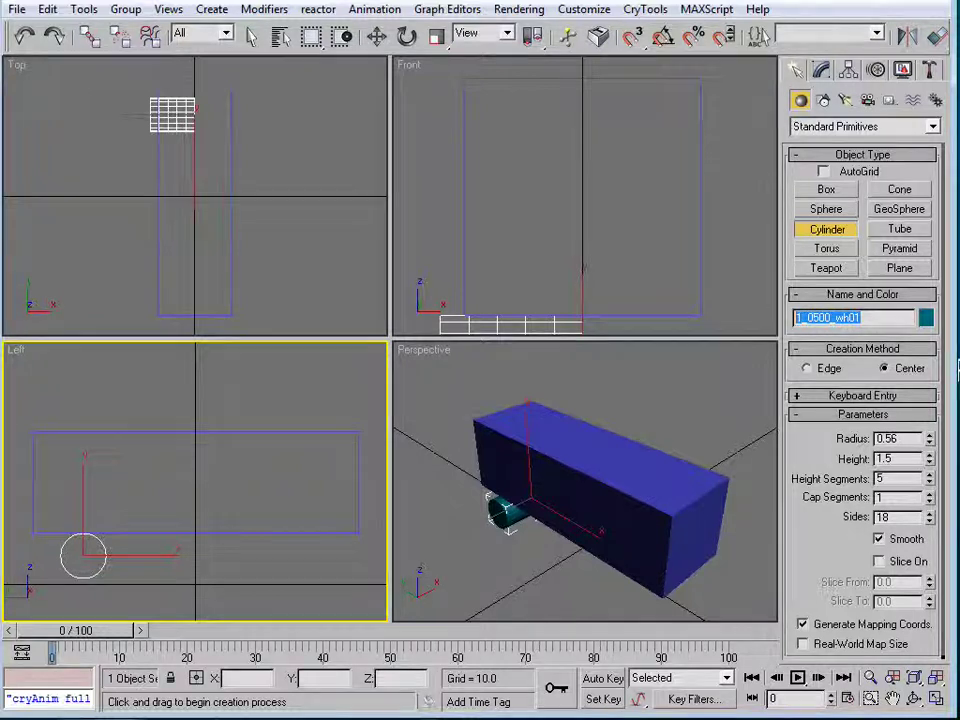
right_click(274, 266)
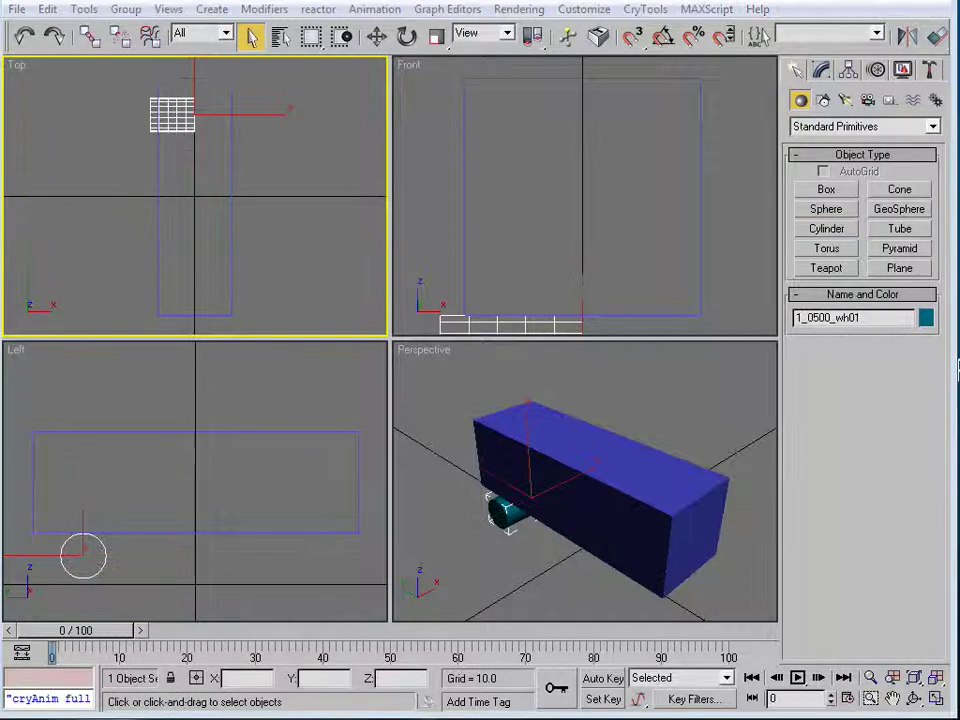
left_click(279, 213)
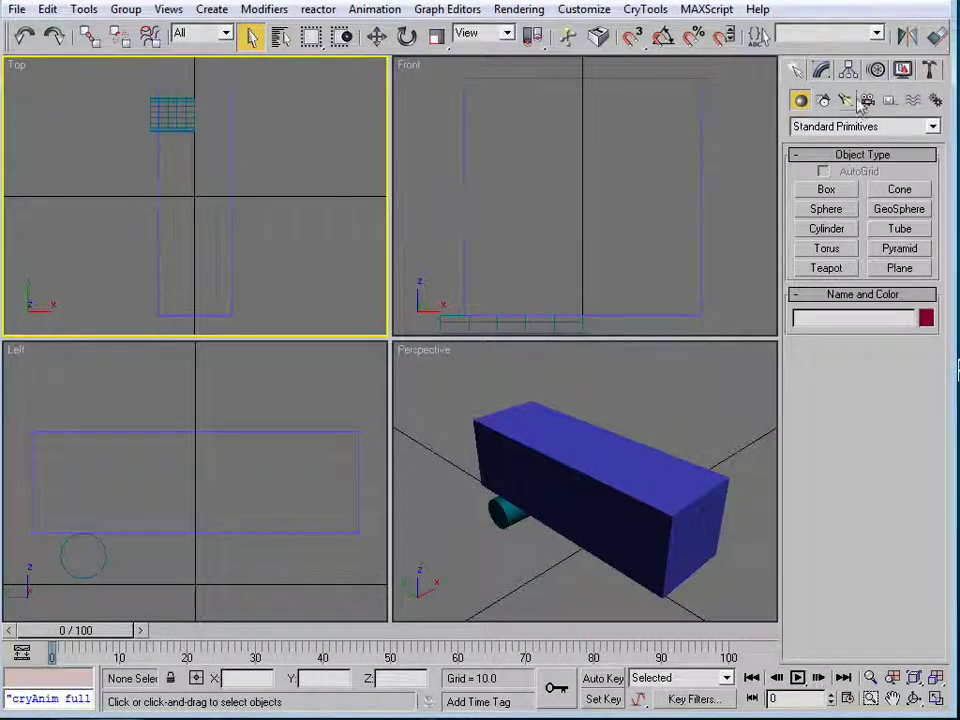
Center the wheel cylinder's pivot on the object and reset its transform
left_click(849, 71)
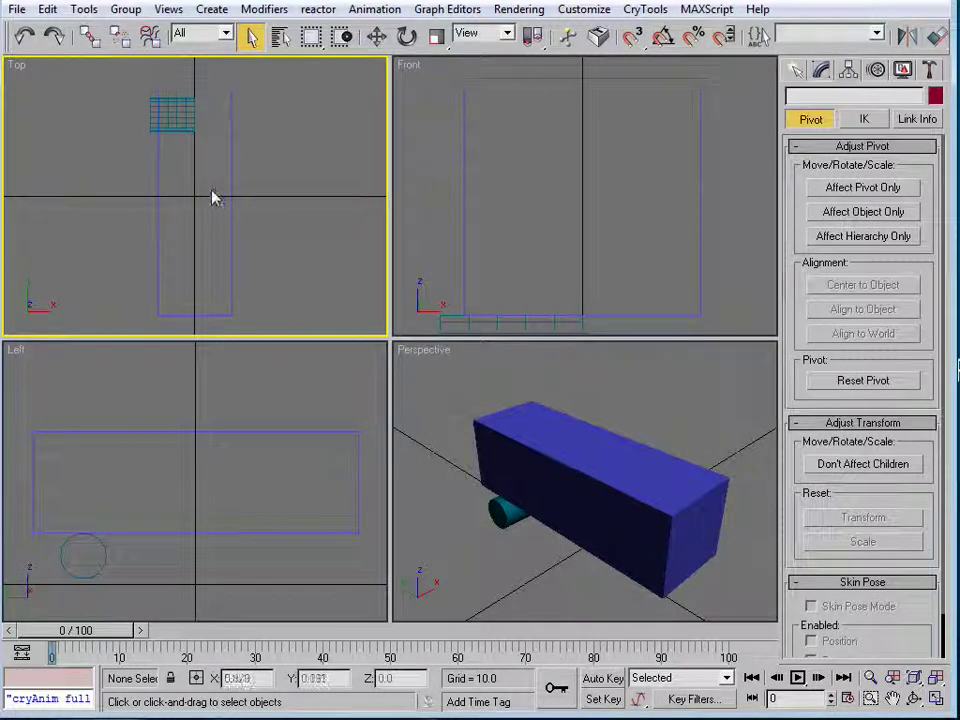
left_click(175, 121)
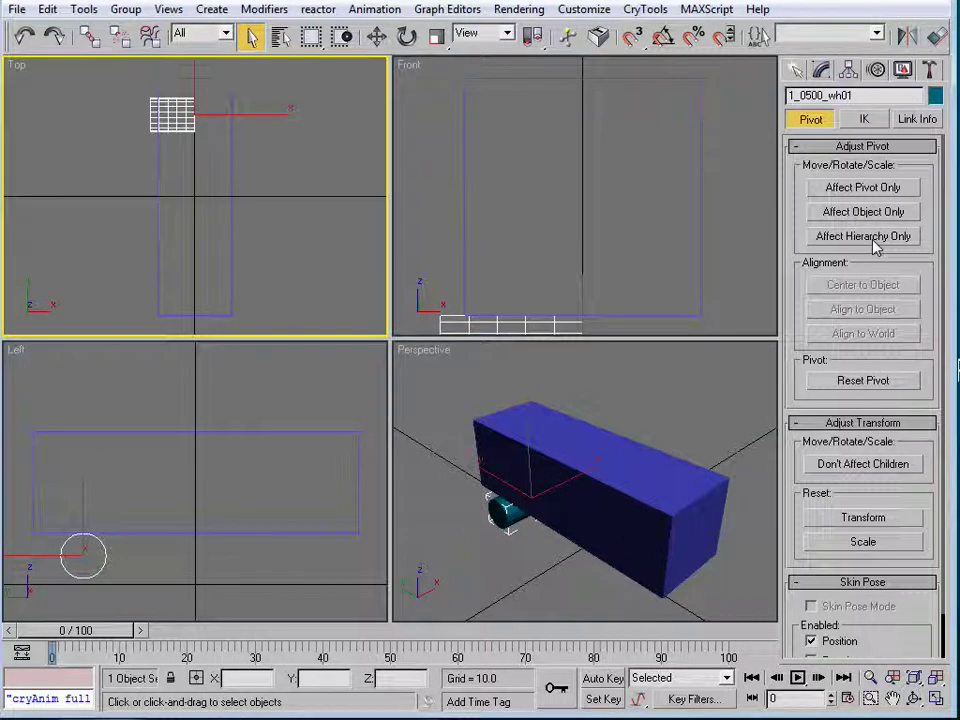
left_click(866, 189)
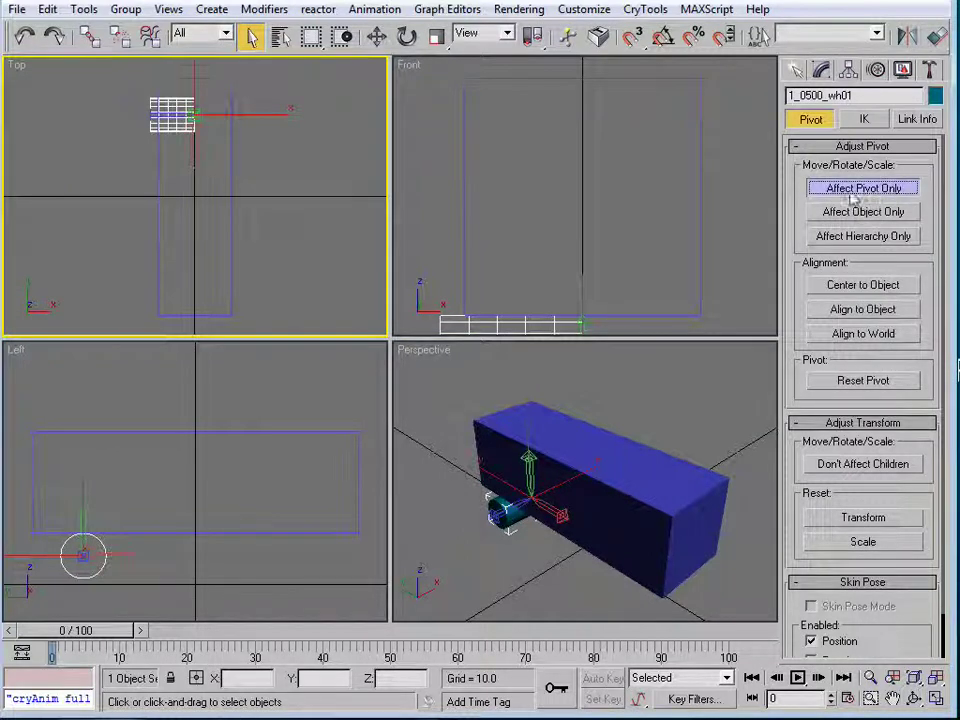
left_click(866, 287)
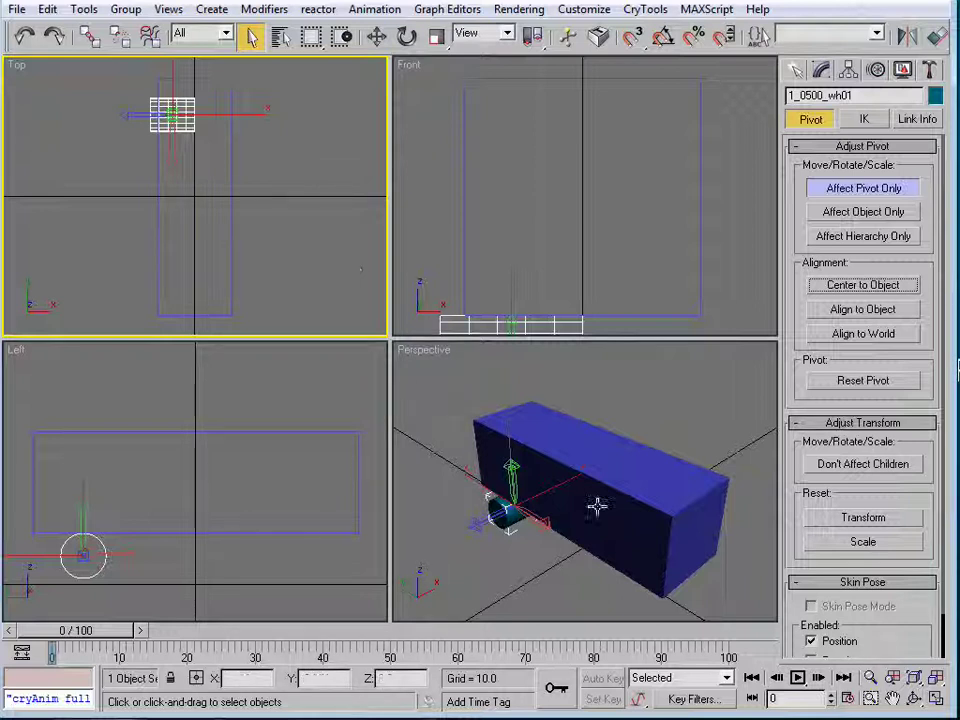
left_click(857, 519)
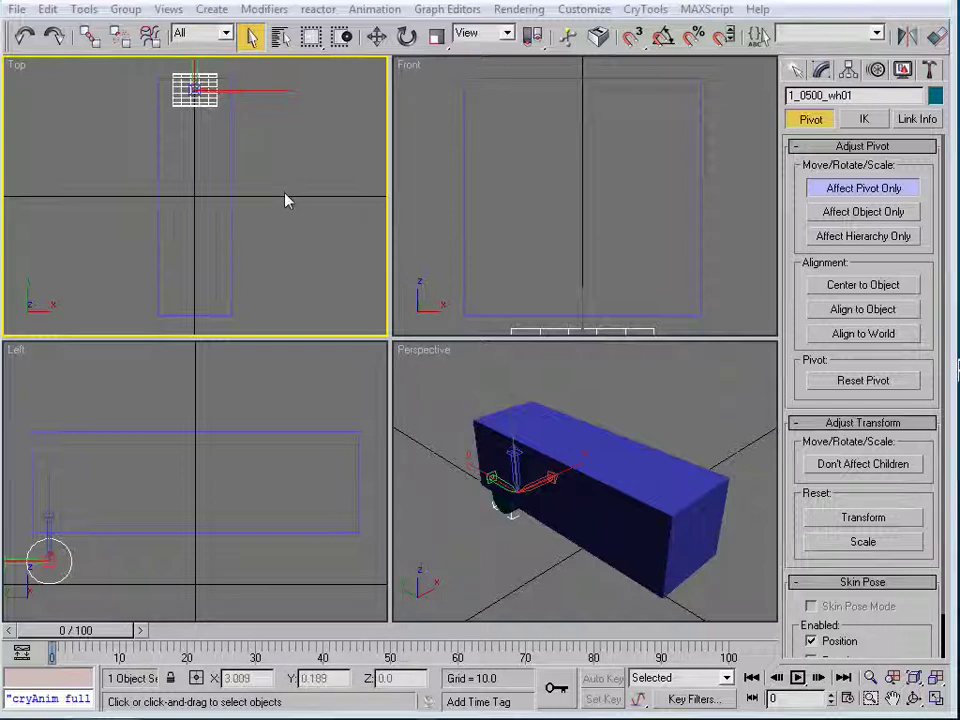
Check the wheel's absolute world position in the Move Transform Type-In
left_click(795, 71)
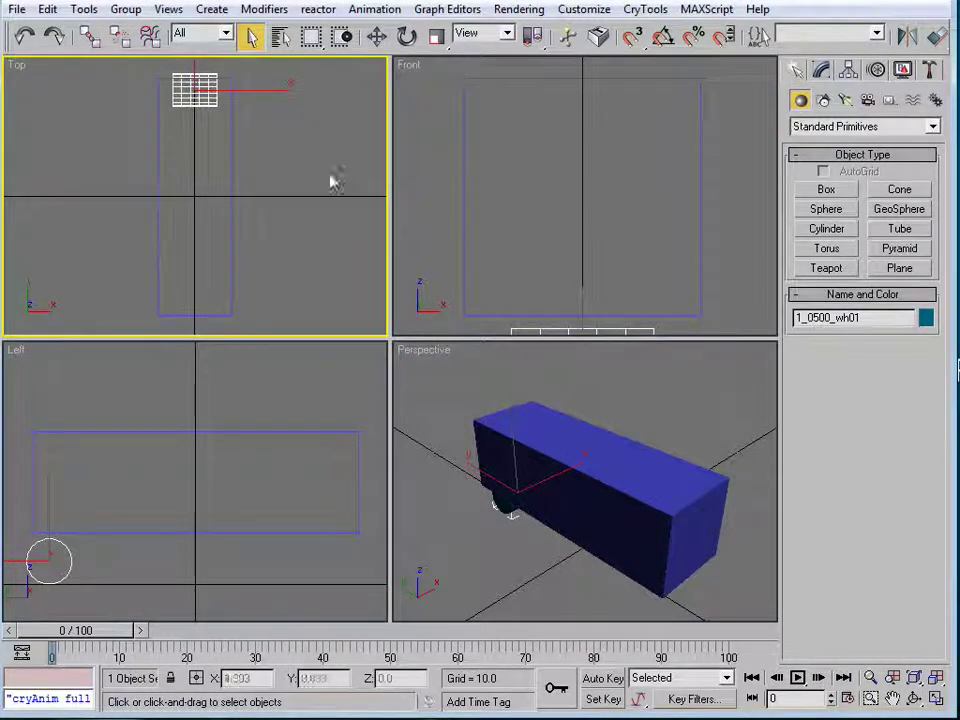
key("w")
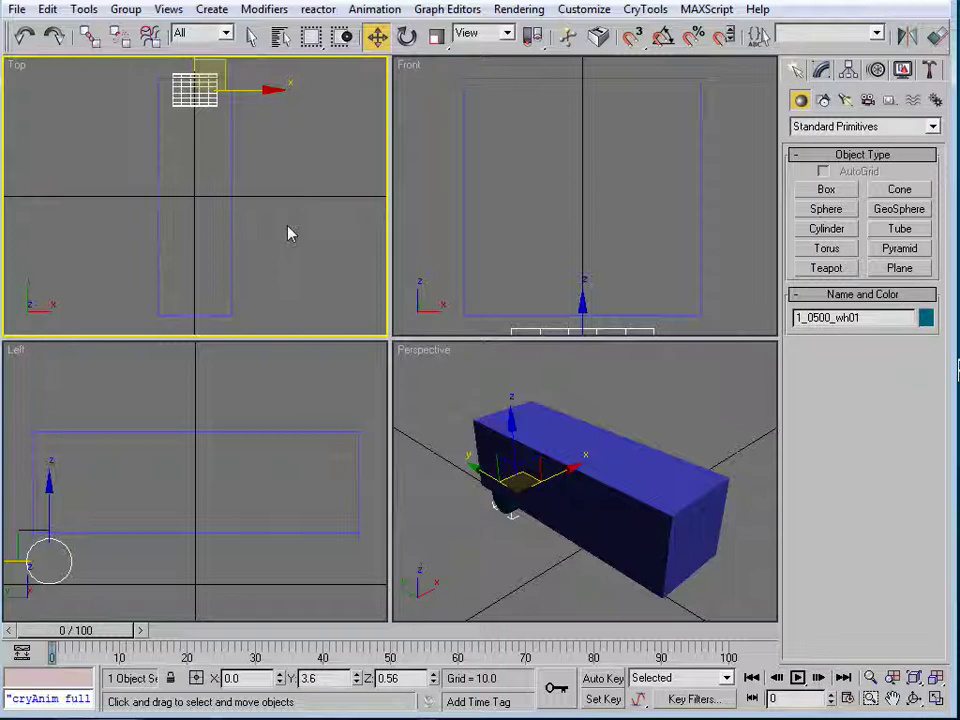
key("F12")
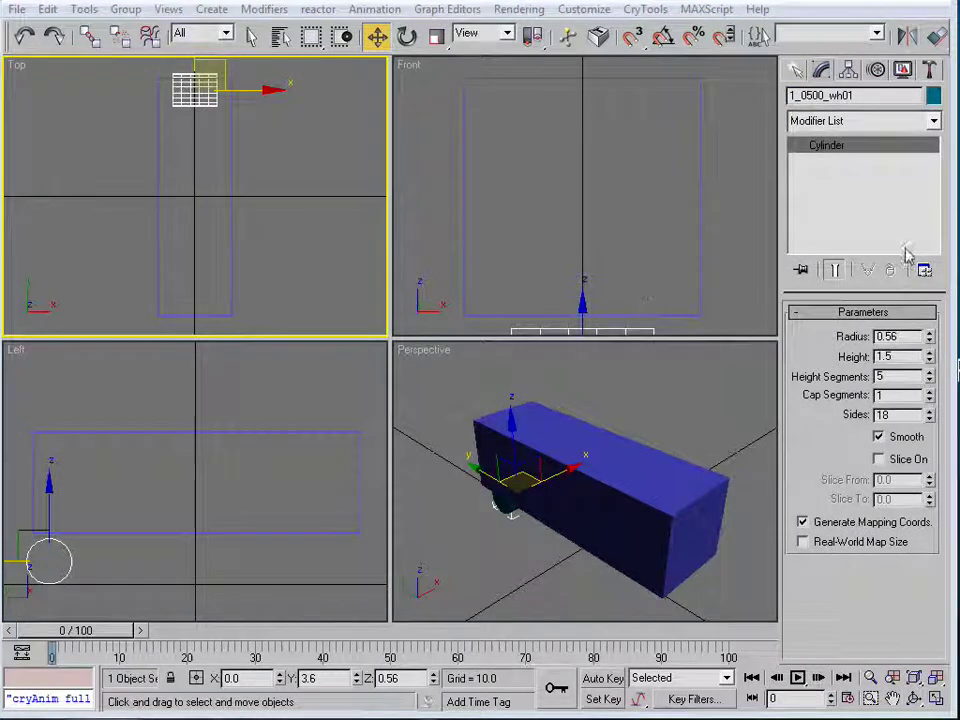
Convert the wheel cylinder to an Editable Poly and select all of its polygons
right_click(847, 183)
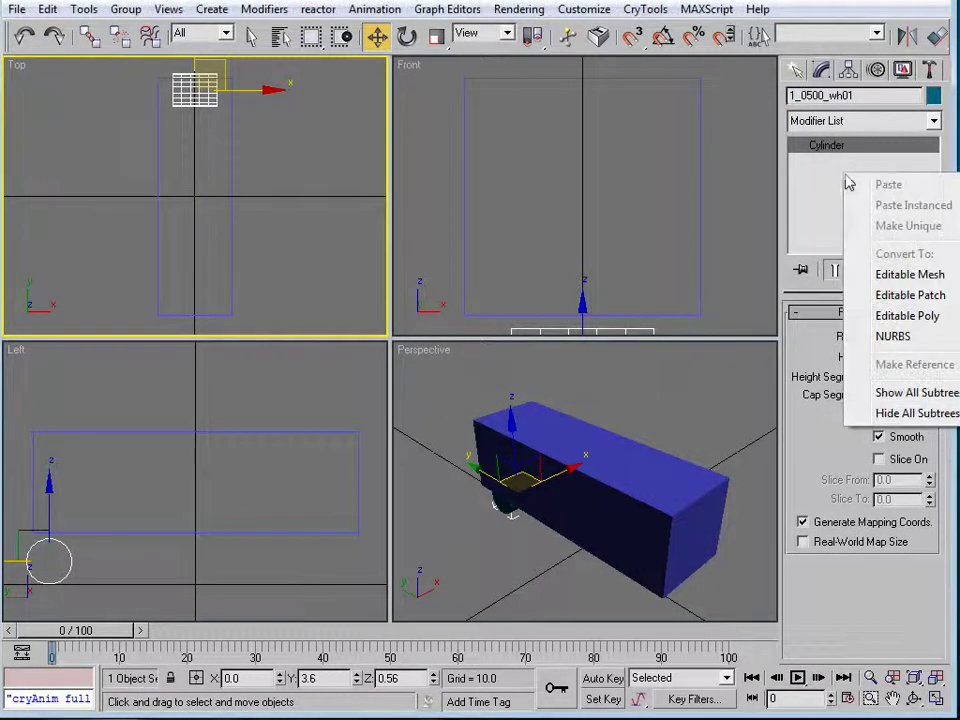
left_click(878, 315)
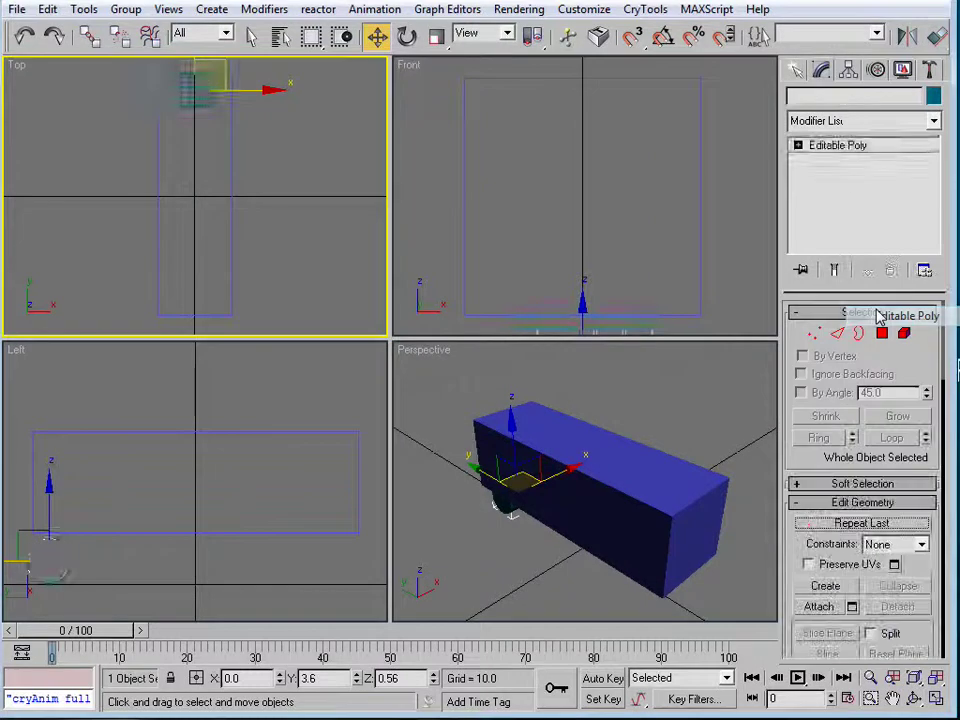
left_click(798, 145)
left_click(834, 205)
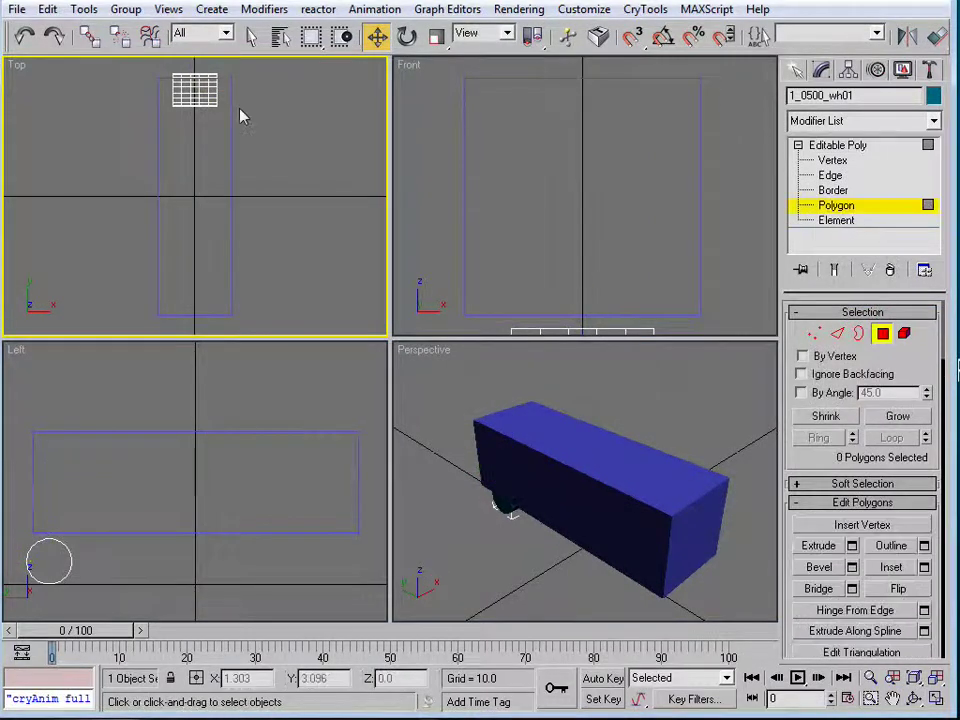
left_click_drag(150, 62, 264, 128)
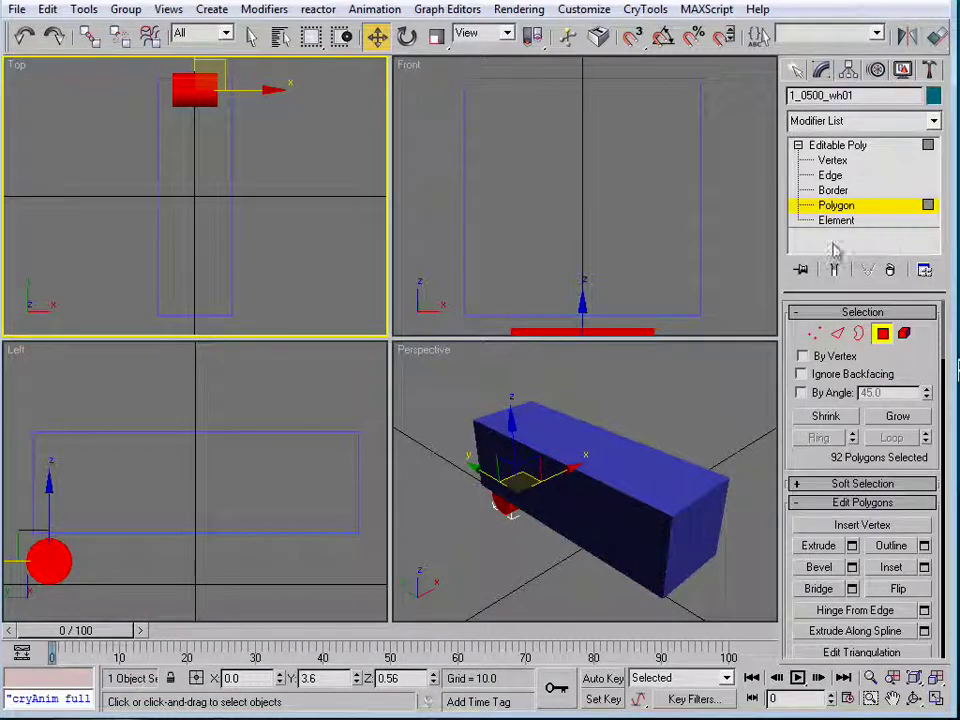
Apply a UVW Mapping modifier to the wheel's selected polygons and set its mapping type to Cylindrical
left_click(935, 121)
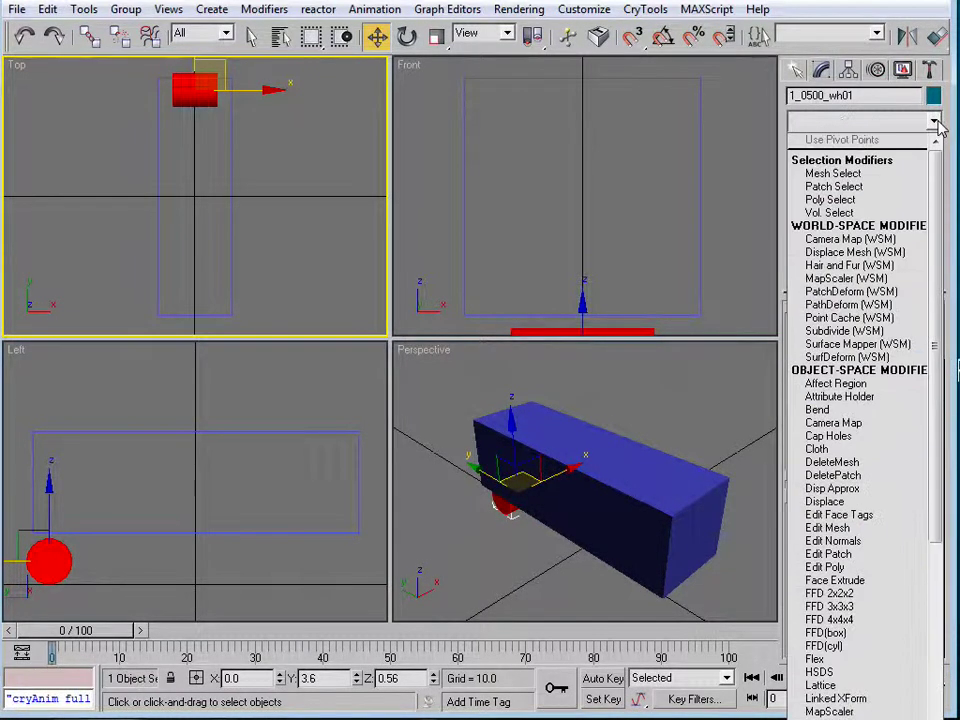
left_click_drag(940, 163, 942, 505)
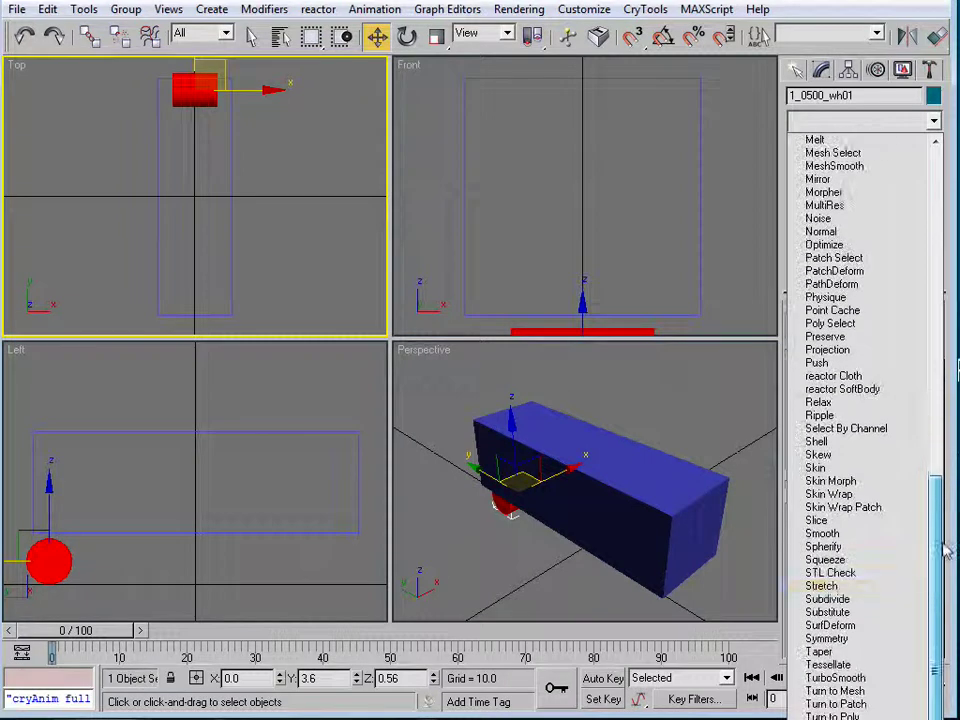
left_click(832, 719)
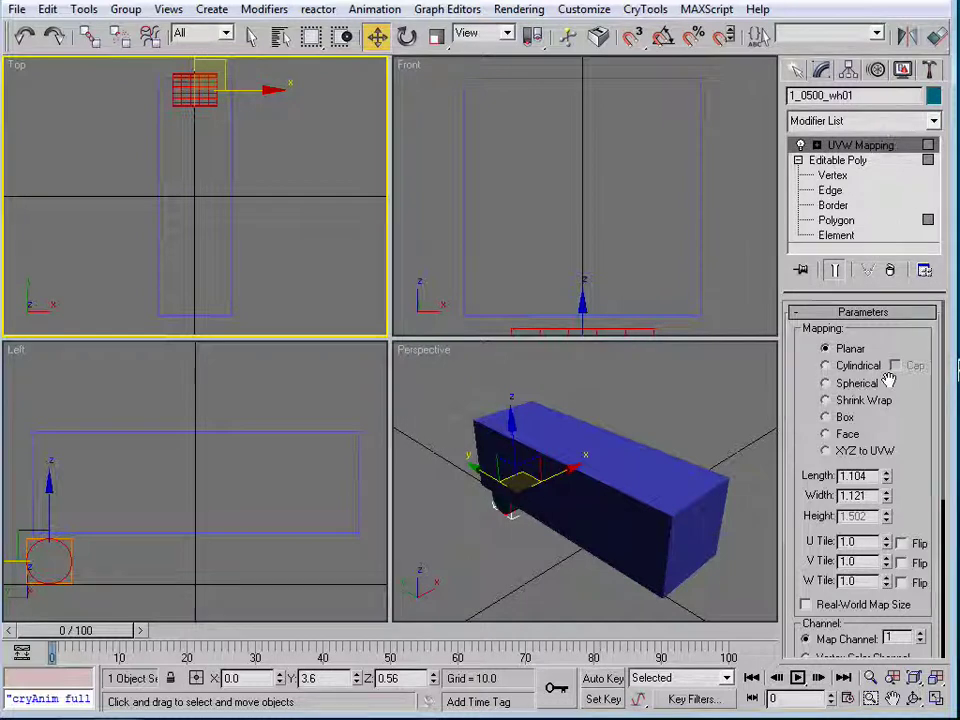
left_click(826, 366)
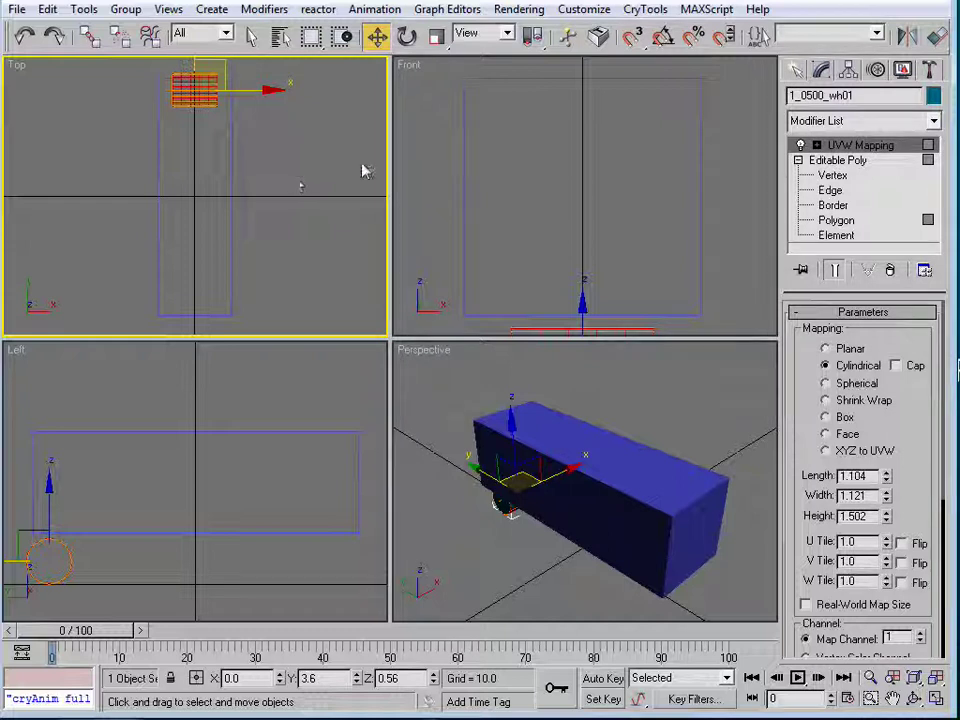
Collapse the wheel's whole modifier stack into the Editable Poly and accept the warning
right_click(858, 257)
left_click(916, 442)
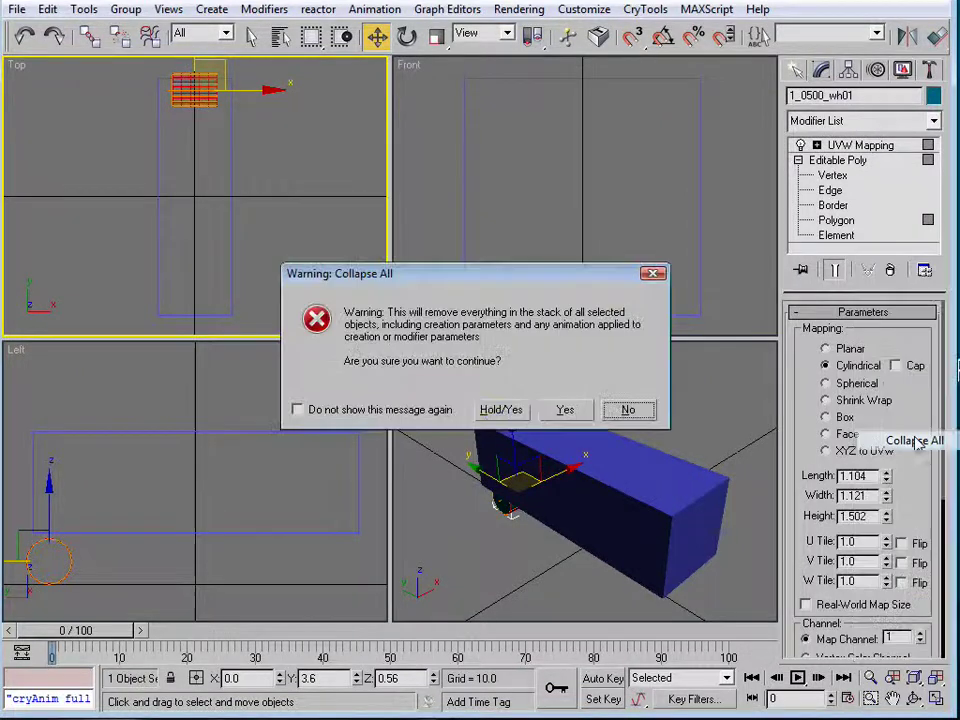
left_click(563, 411)
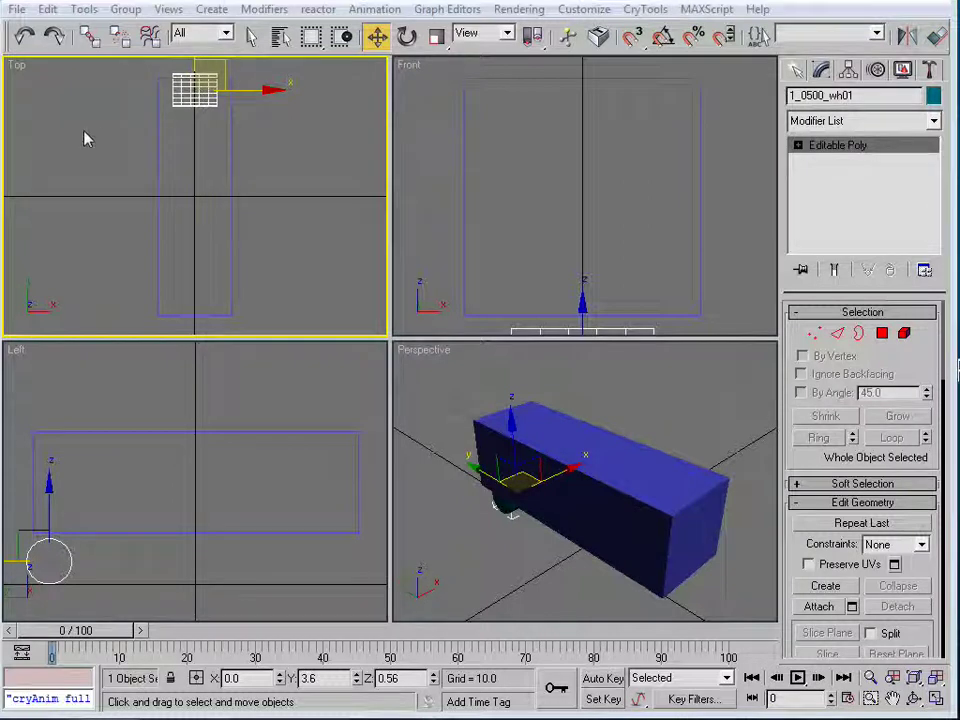
Clone the wheel as a Copy named 1_0500_wh02 and move it under the wagon's opposite end, to about X 0.06, Y -2.67
left_click(48, 10)
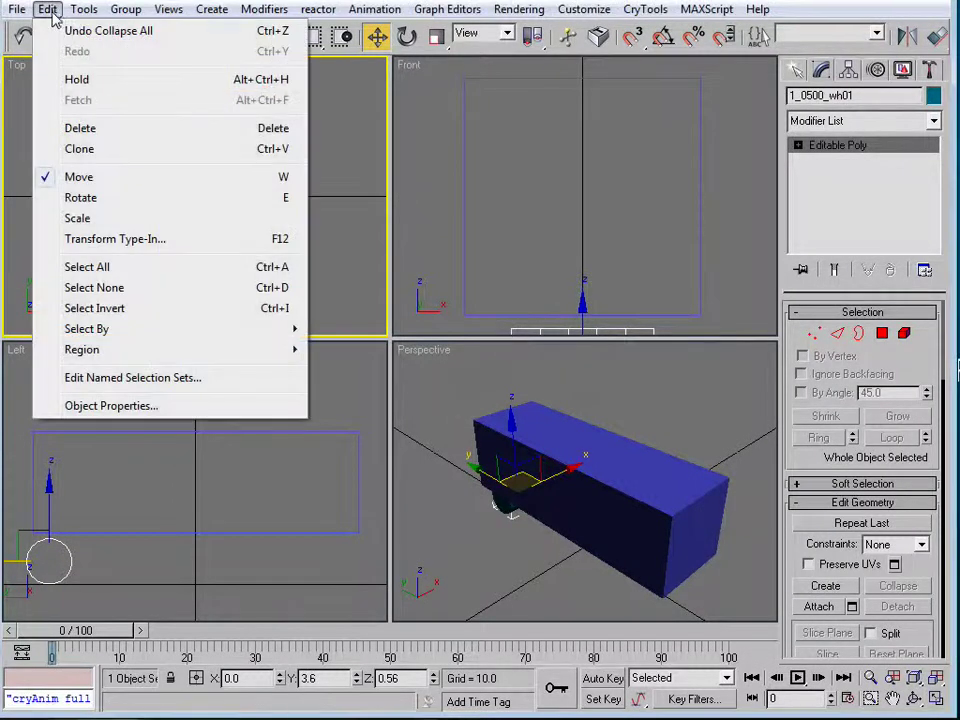
left_click(94, 149)
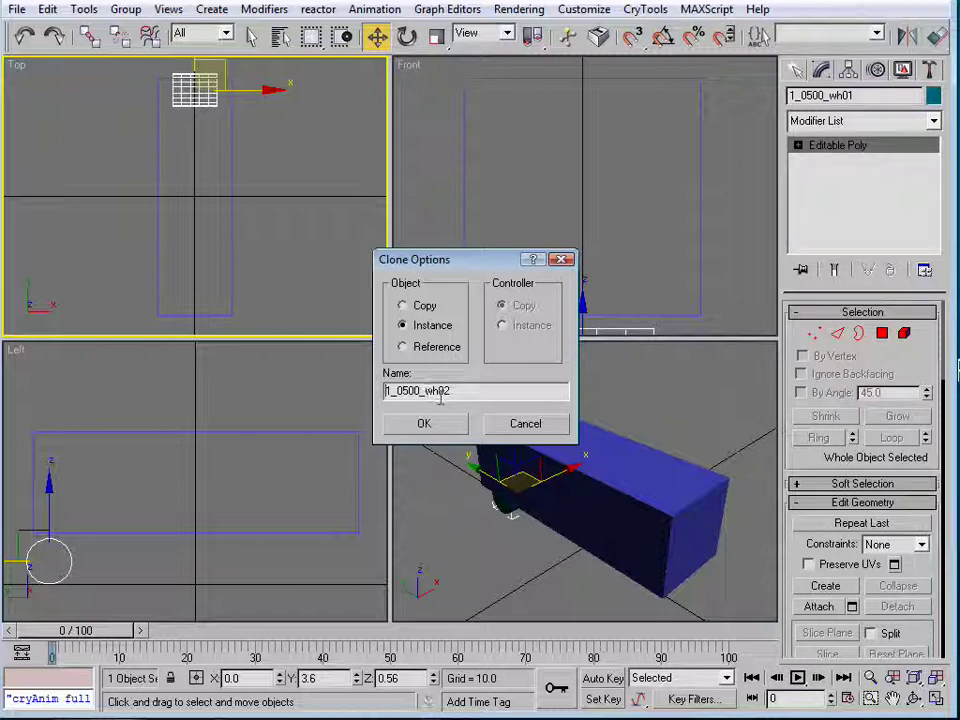
left_click(402, 305)
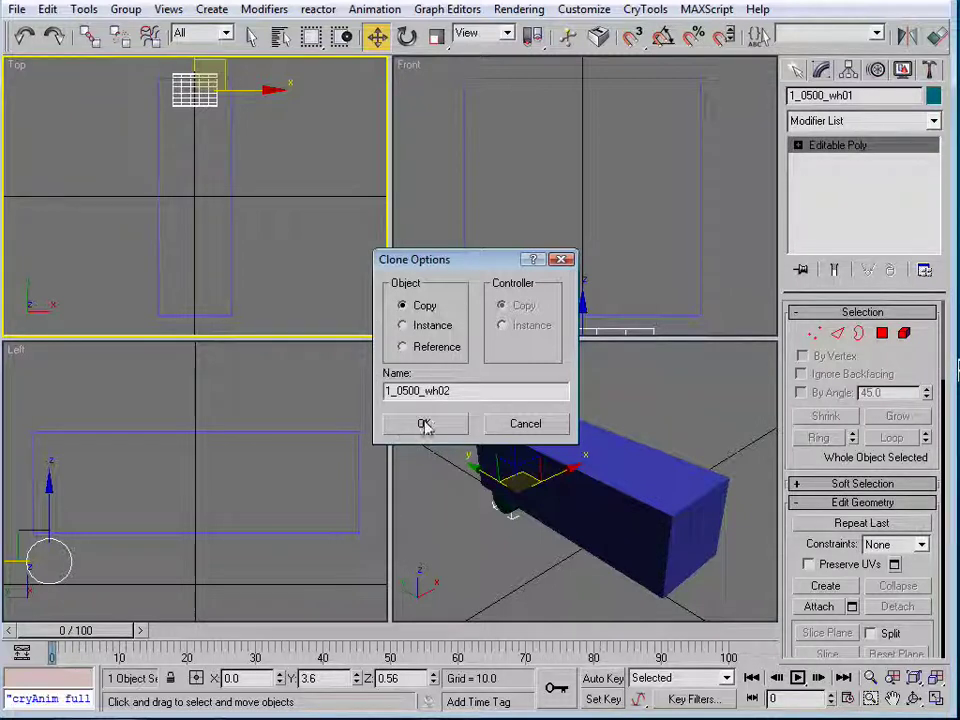
left_click(424, 423)
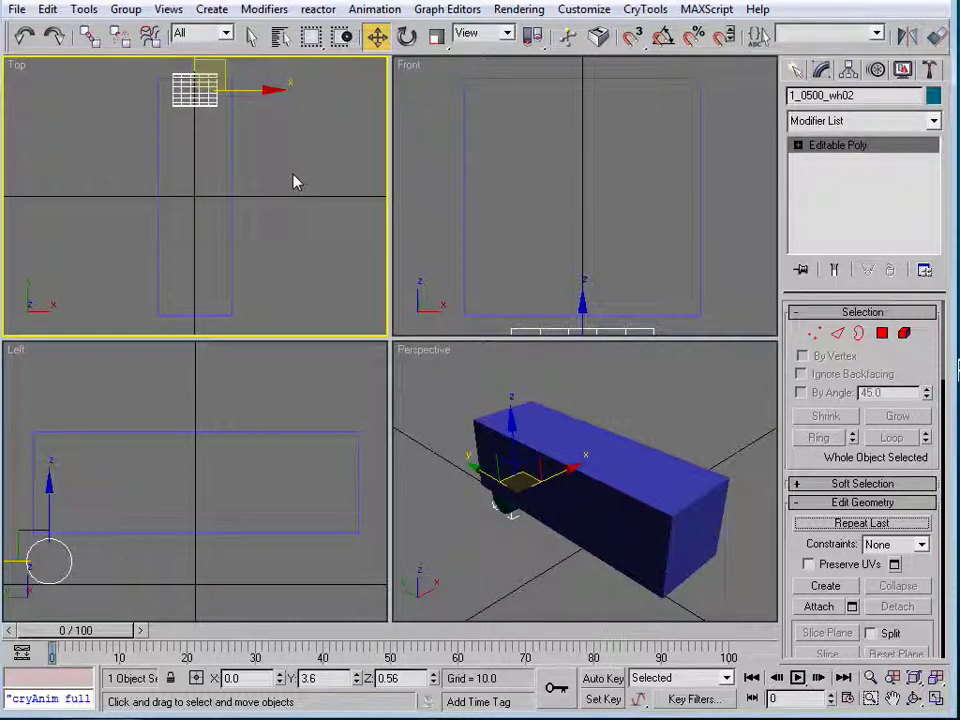
left_click_drag(196, 64, 198, 251)
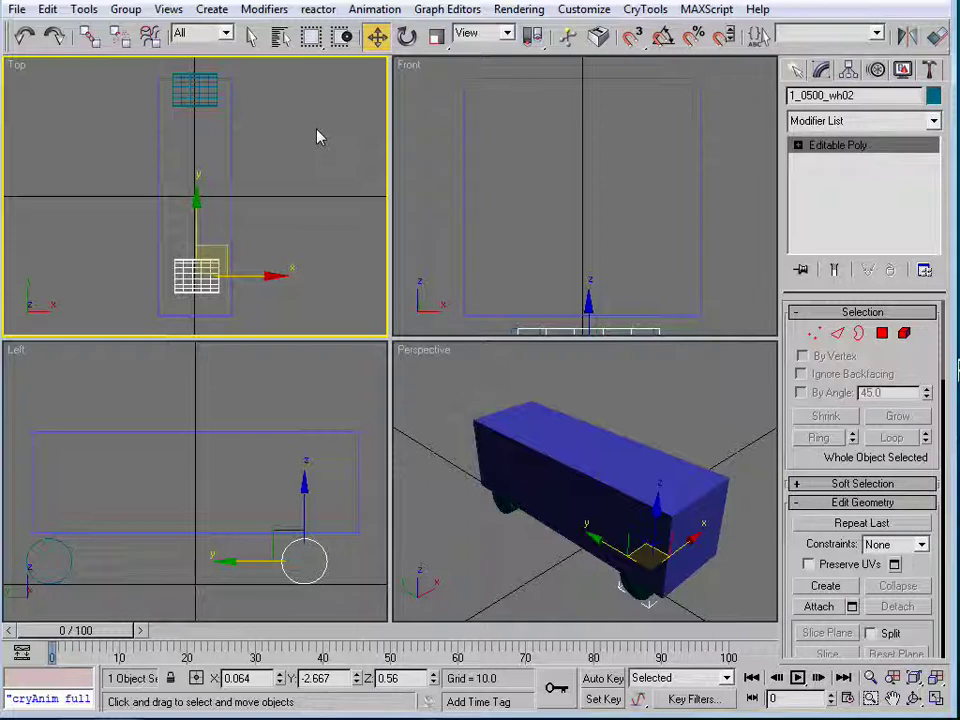
Position the wheel 1_0500_wh02 at exactly X 0, Y -3.6 in world coordinates and save the scene
key("F12")
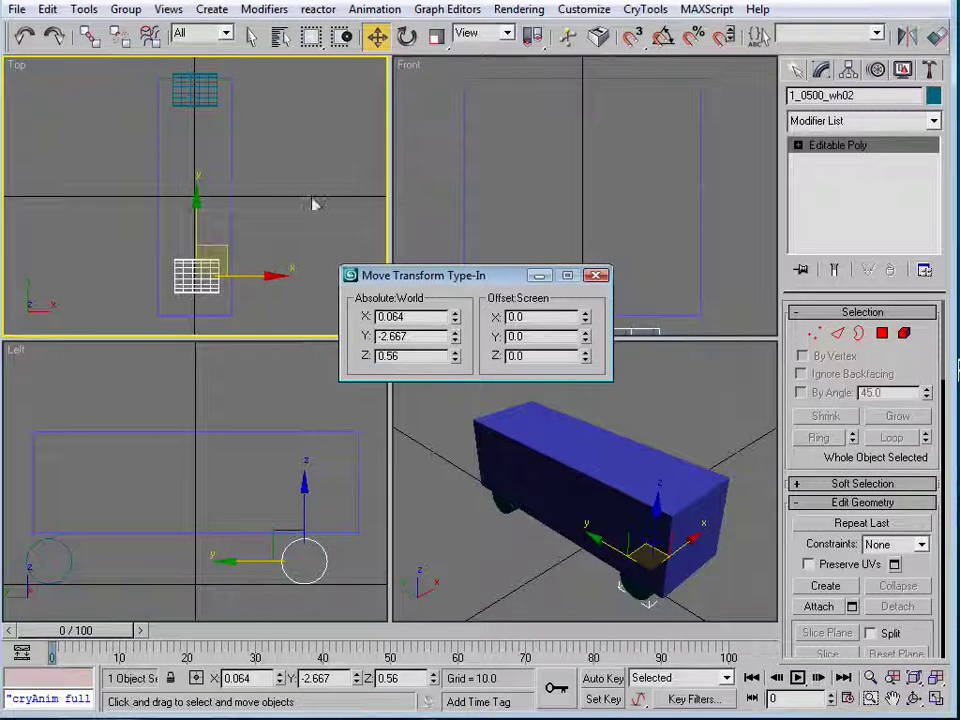
double_click(410, 316)
type("0")
key("Tab")
type("-3.6")
key("Return")
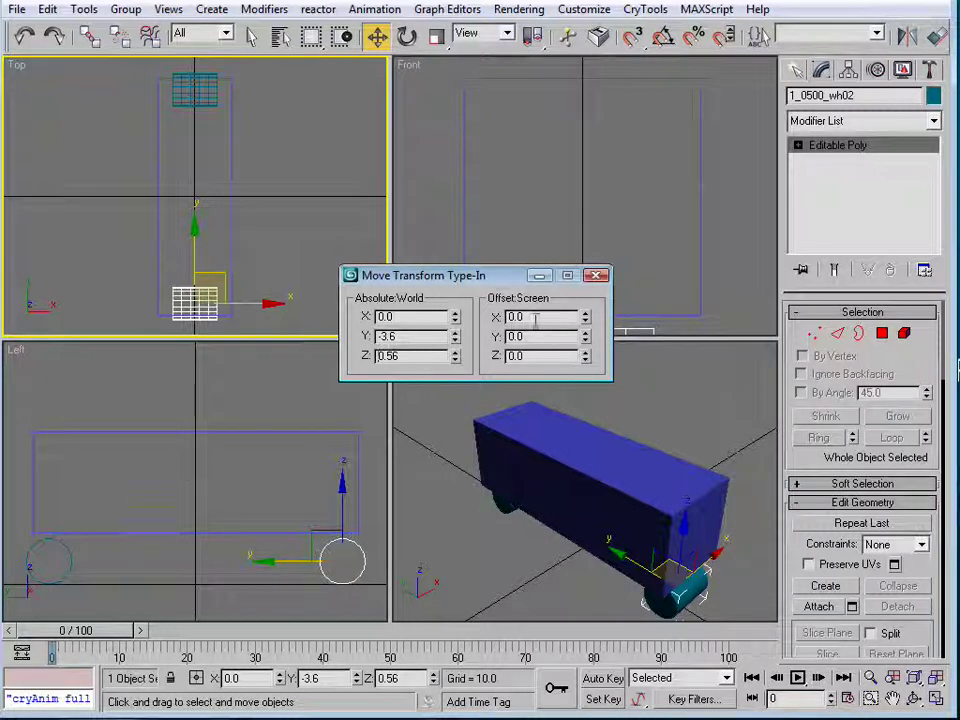
left_click(596, 275)
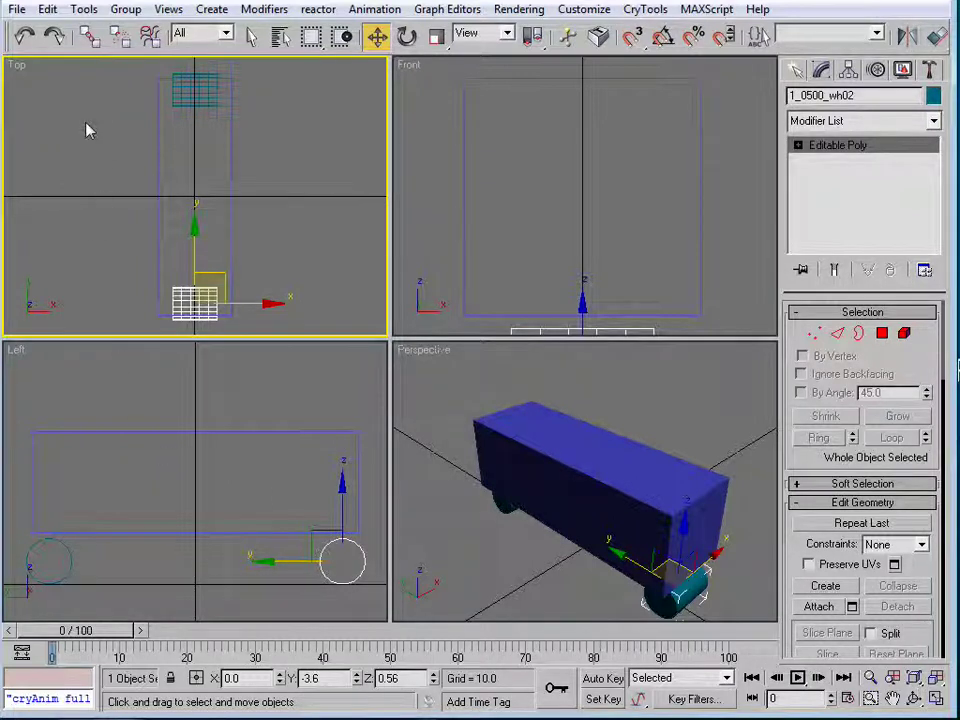
left_click(20, 11)
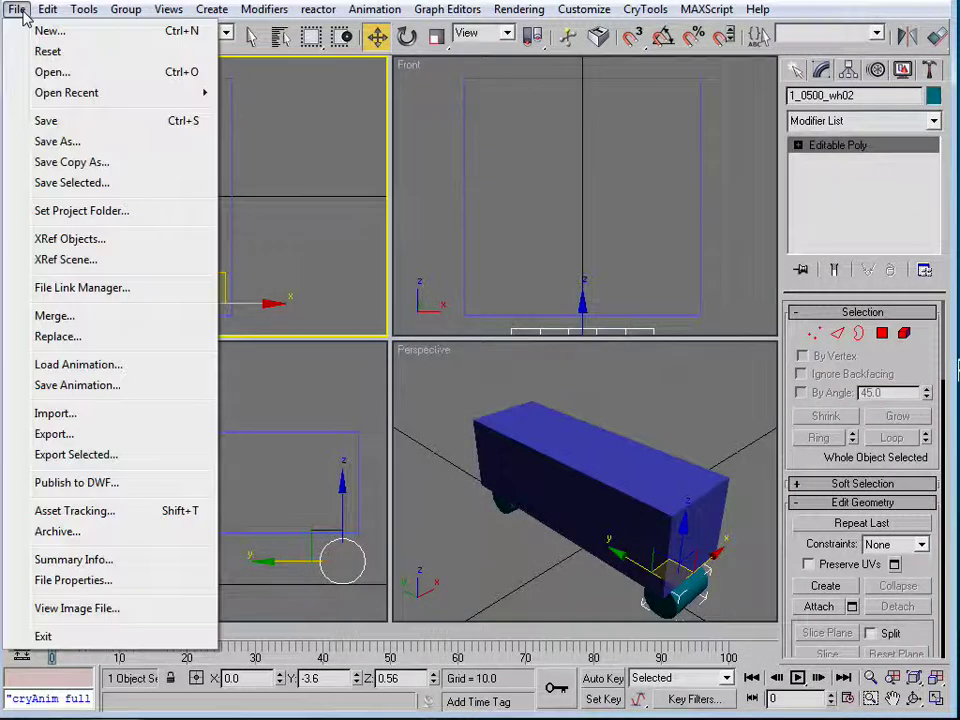
left_click(60, 122)
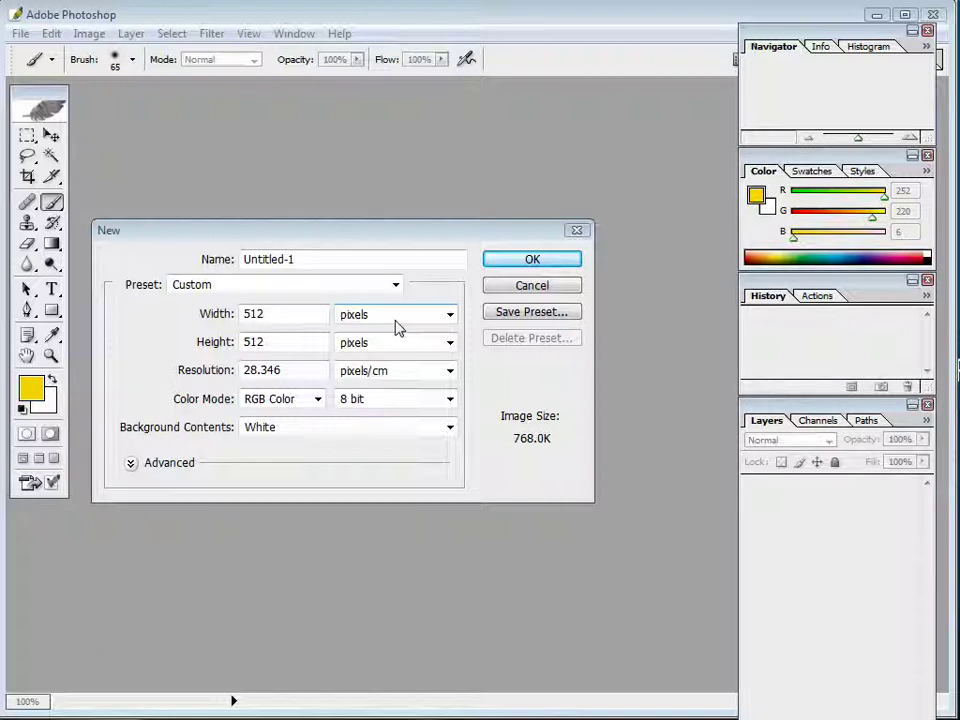
In Photoshop, create a new 512 x 512 pixel RGB image with a white background and fill it with the yellow foreground color
left_click(500, 264)
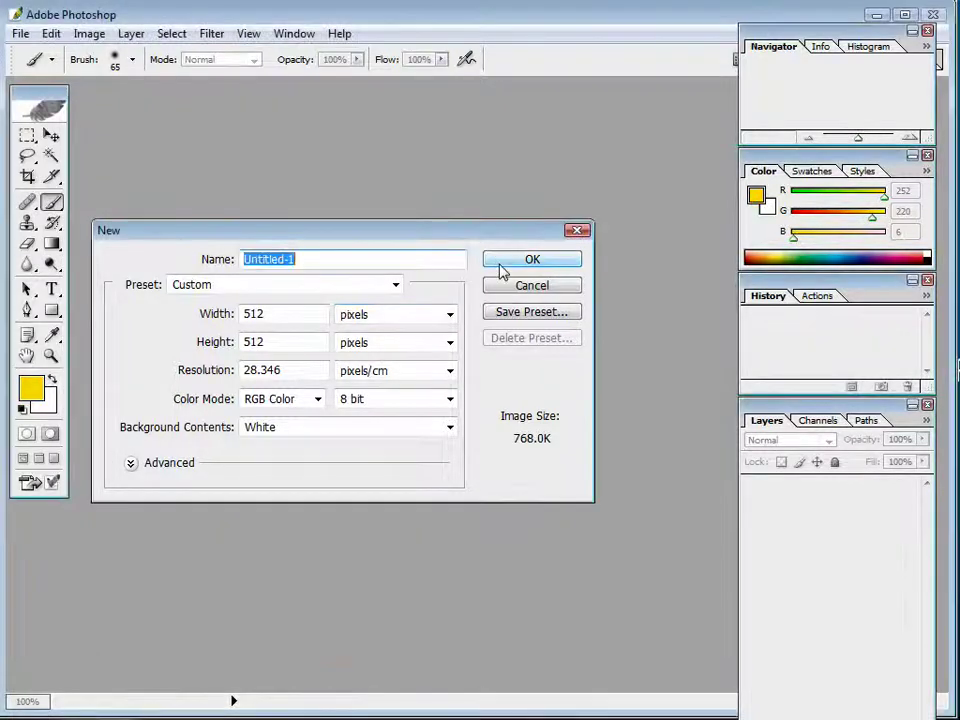
left_click(530, 262)
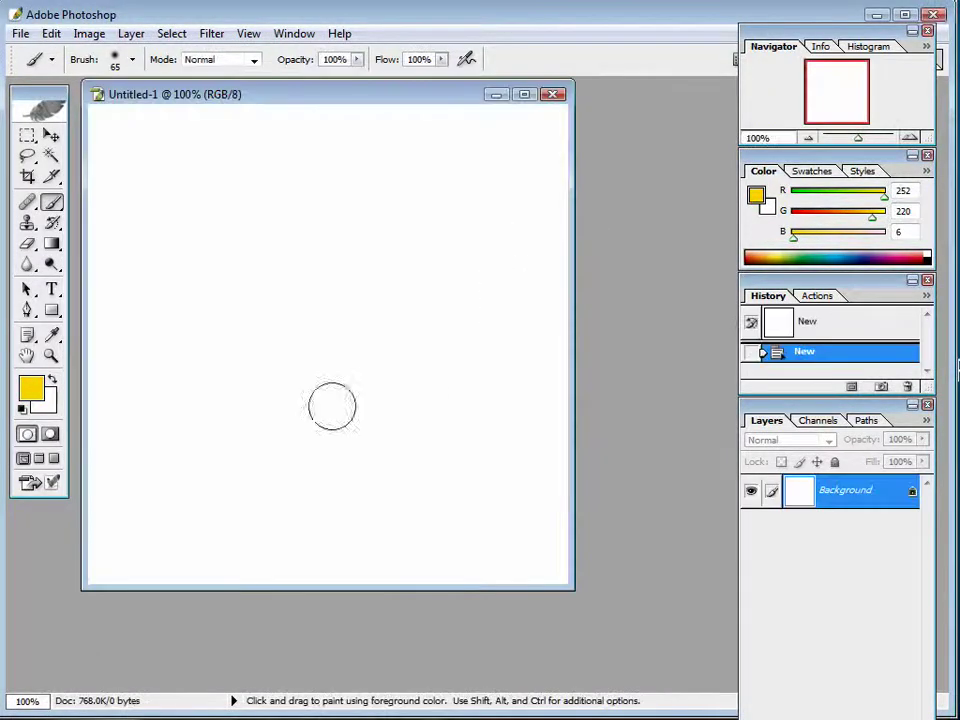
left_click_drag(293, 97, 383, 117)
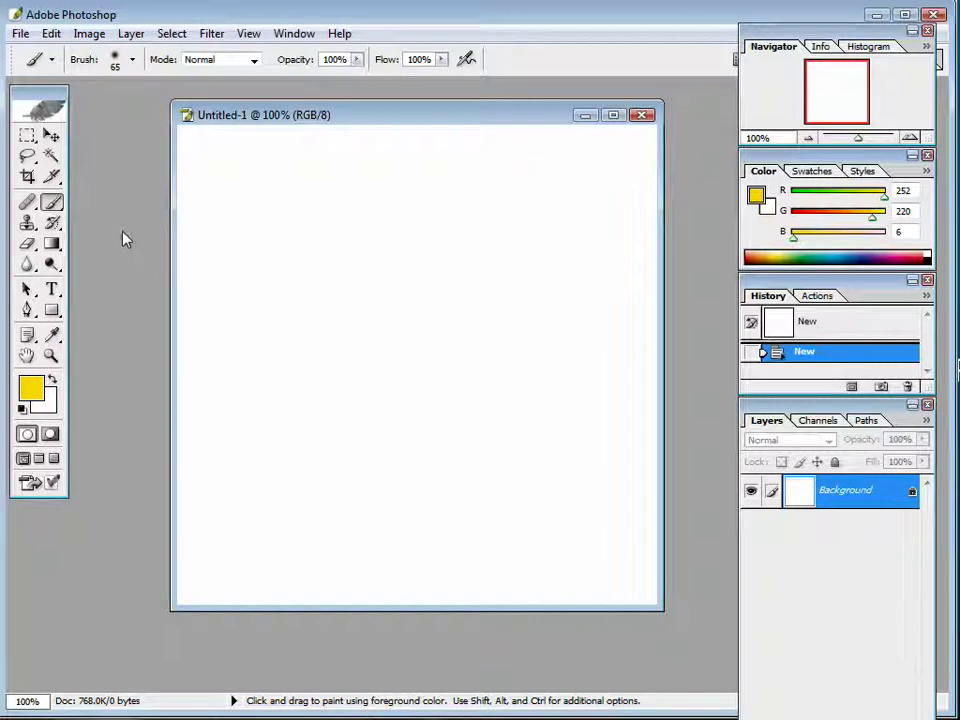
key("shift+g")
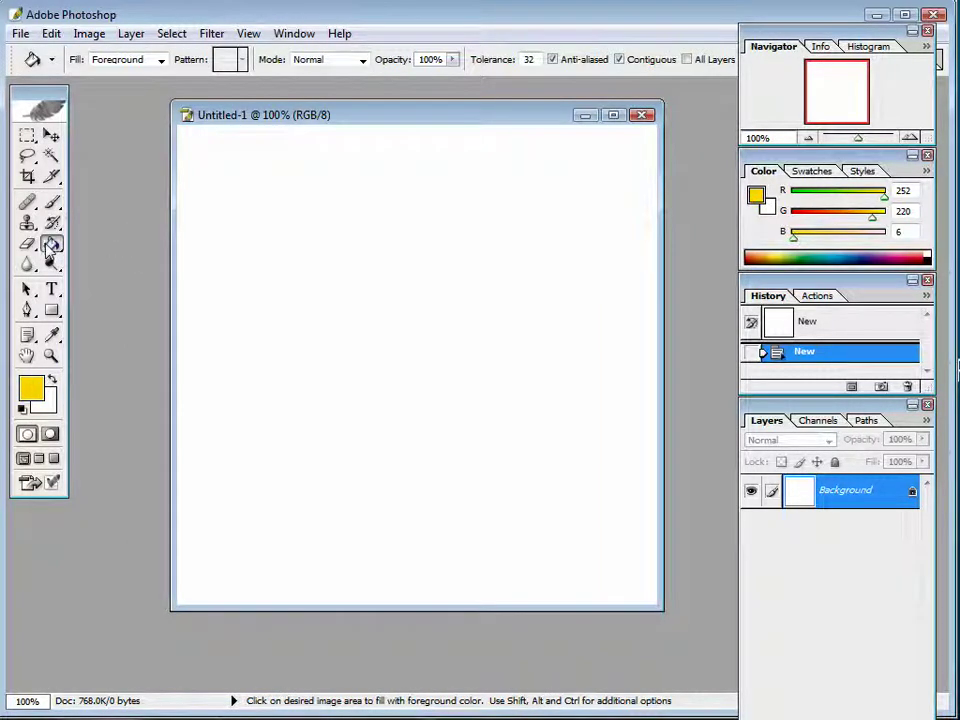
left_click(231, 201)
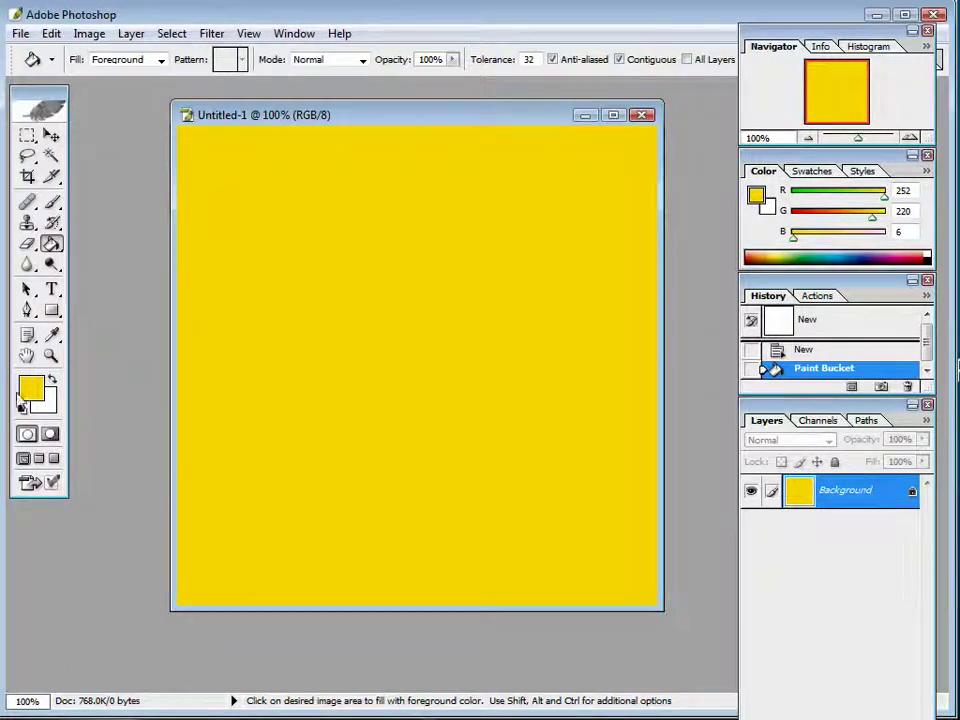
Set the foreground color to turquoise 06FCE2 and brush a row of four soft dots along the image's upper edge
left_click(32, 389)
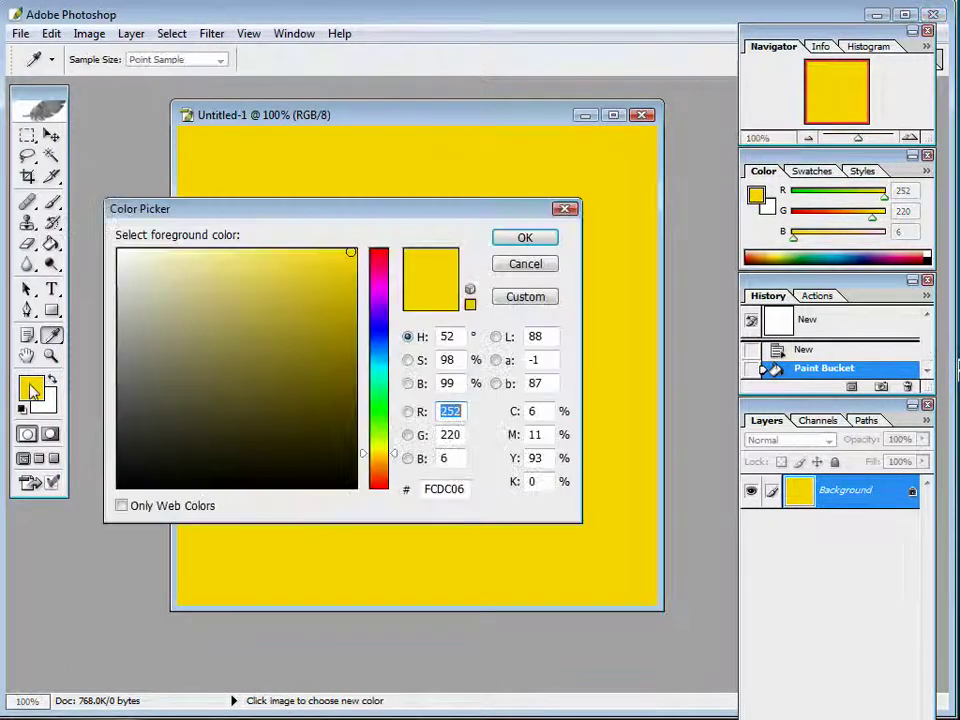
left_click(381, 374)
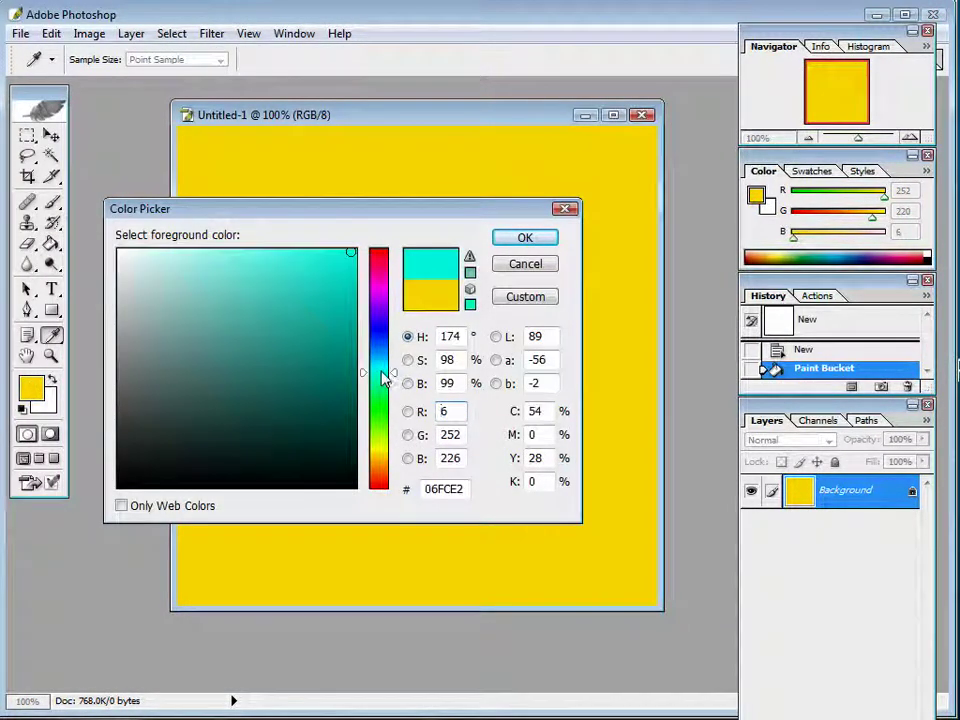
left_click(530, 241)
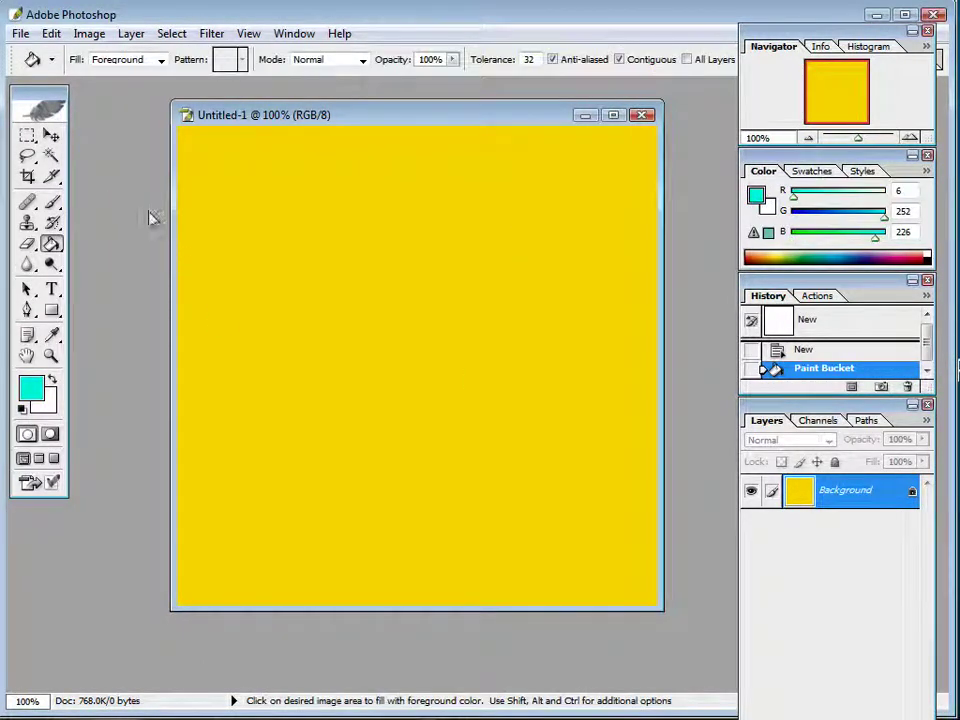
left_click(52, 203)
left_click(284, 192)
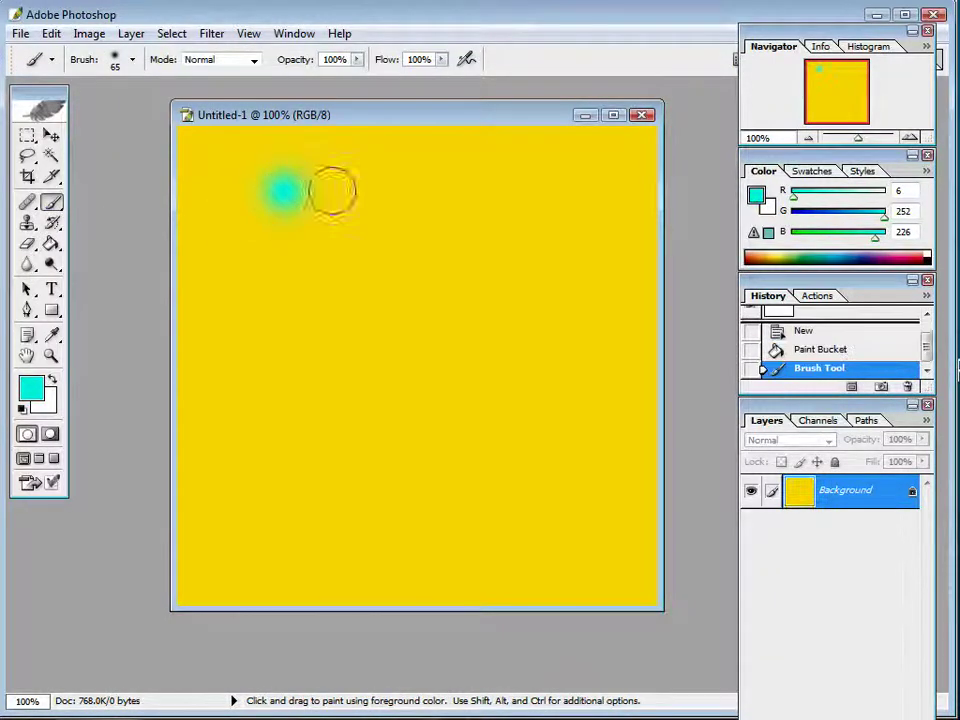
left_click(388, 191)
left_click(493, 189)
left_click(596, 187)
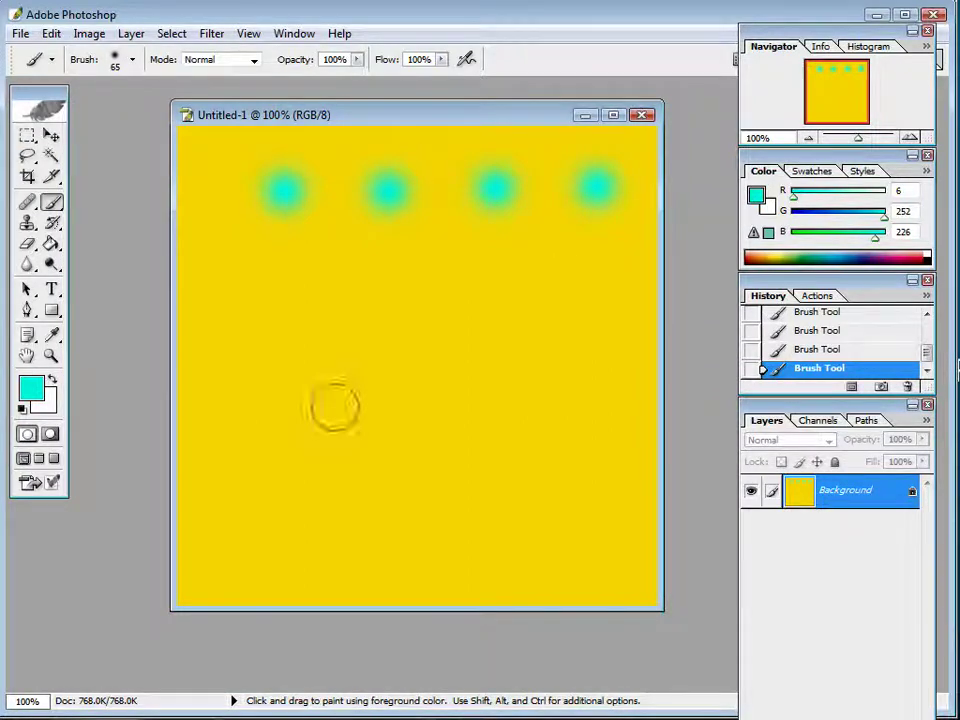
Paint a large turquoise X across the middle of the image and four dots along its lower edge
left_click_drag(489, 281, 328, 472)
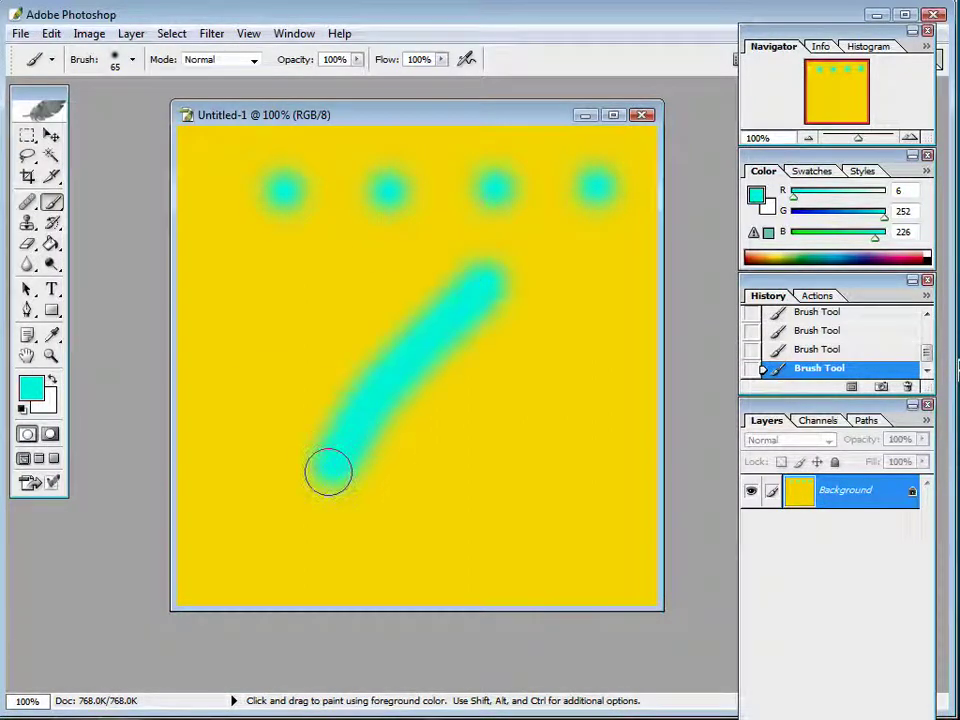
left_click_drag(321, 276, 553, 450)
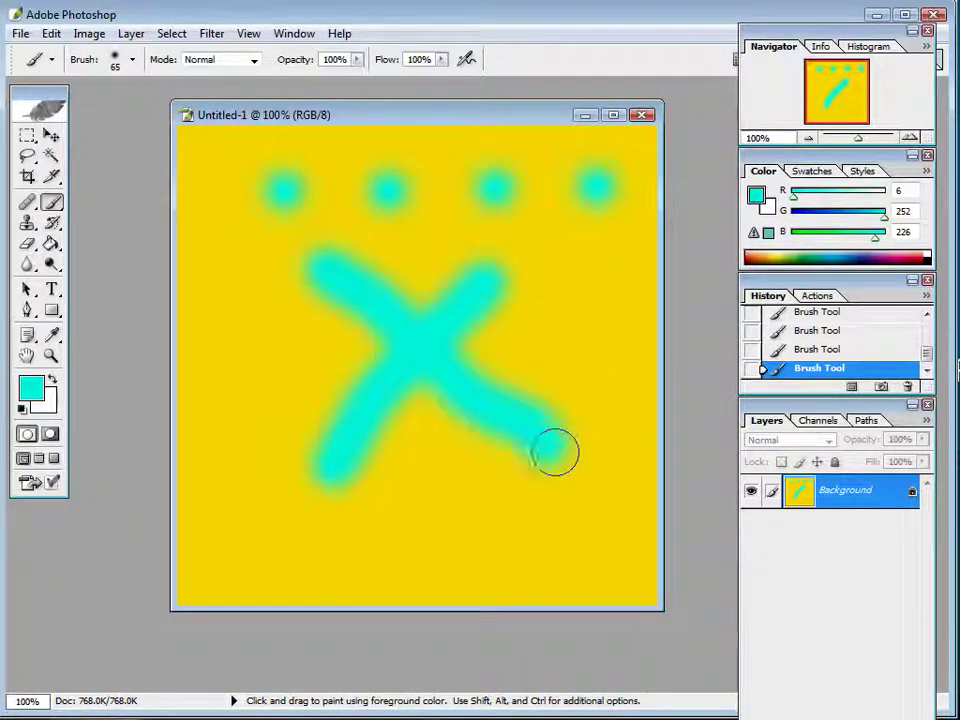
left_click(277, 554)
left_click(376, 554)
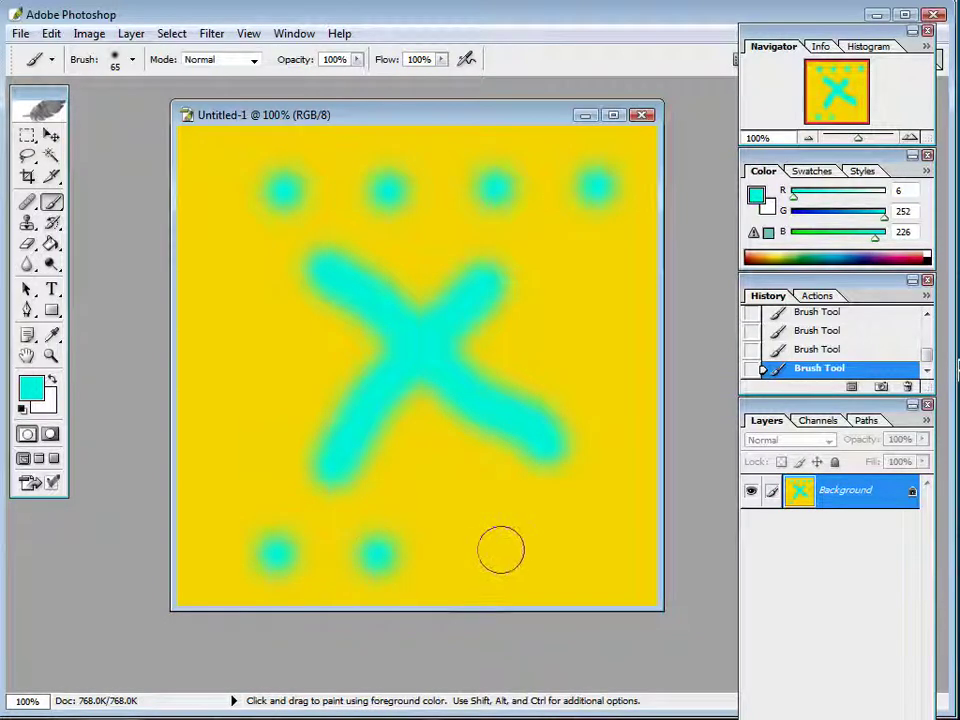
left_click(481, 553)
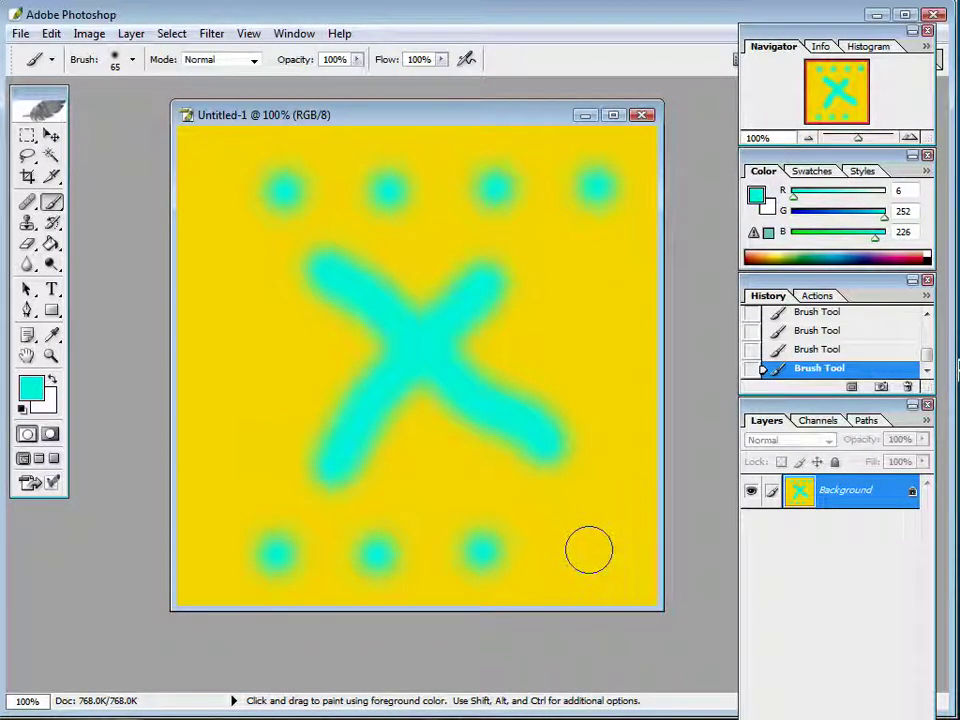
left_click(588, 549)
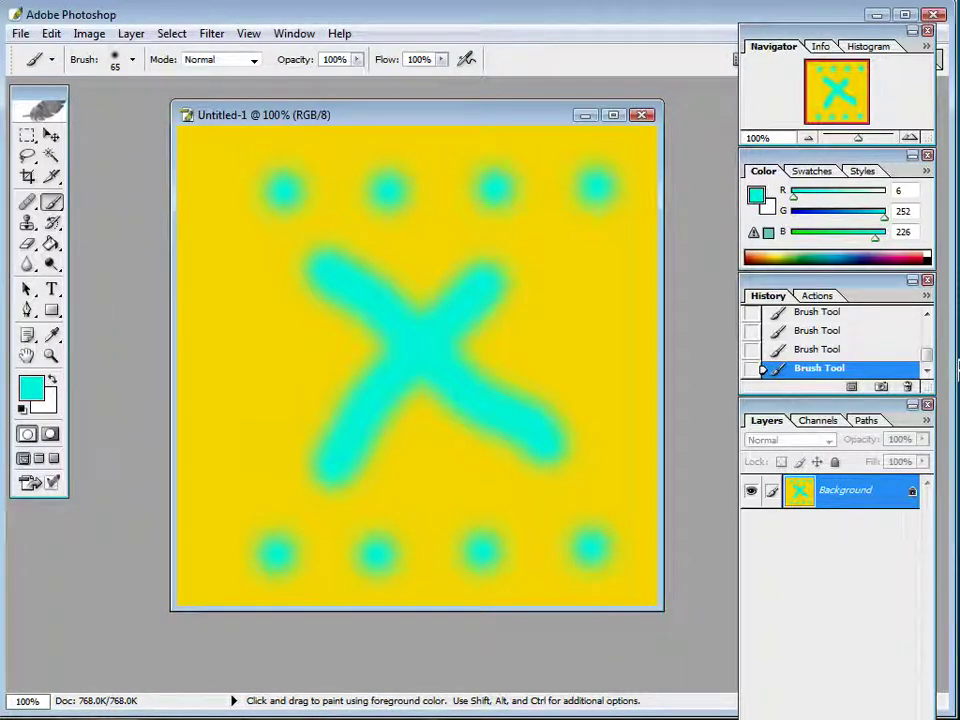
Save the image as SimpleWagon.ace in the SimpleWagon Textures folder, using ACE format with generated mips, and check that folder in Explorer
key("ctrl+shift+s")
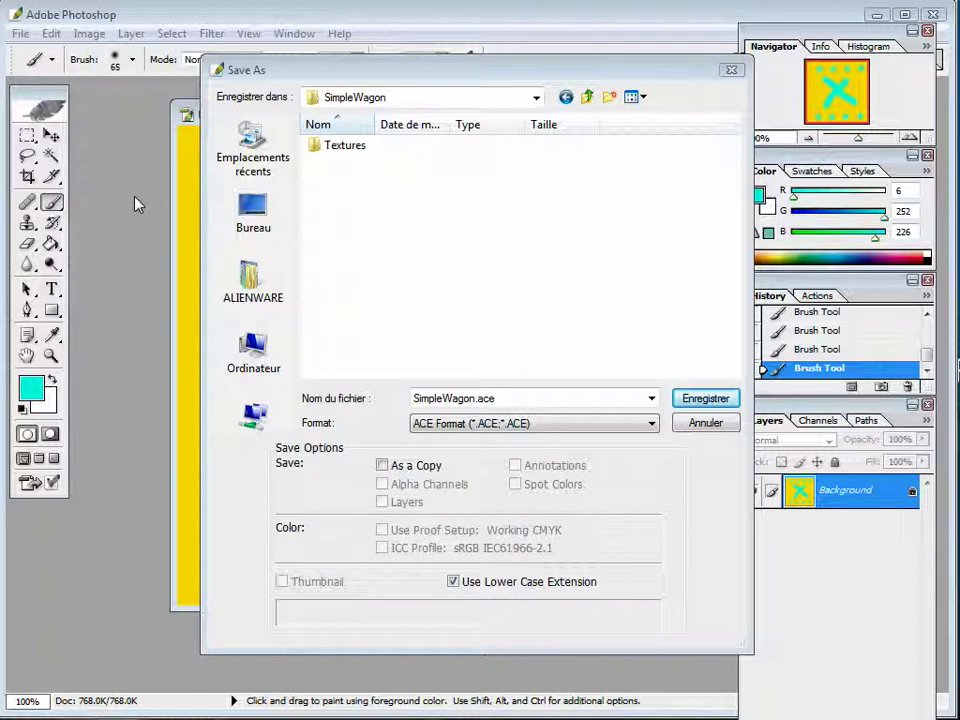
left_click(441, 425)
left_click(704, 400)
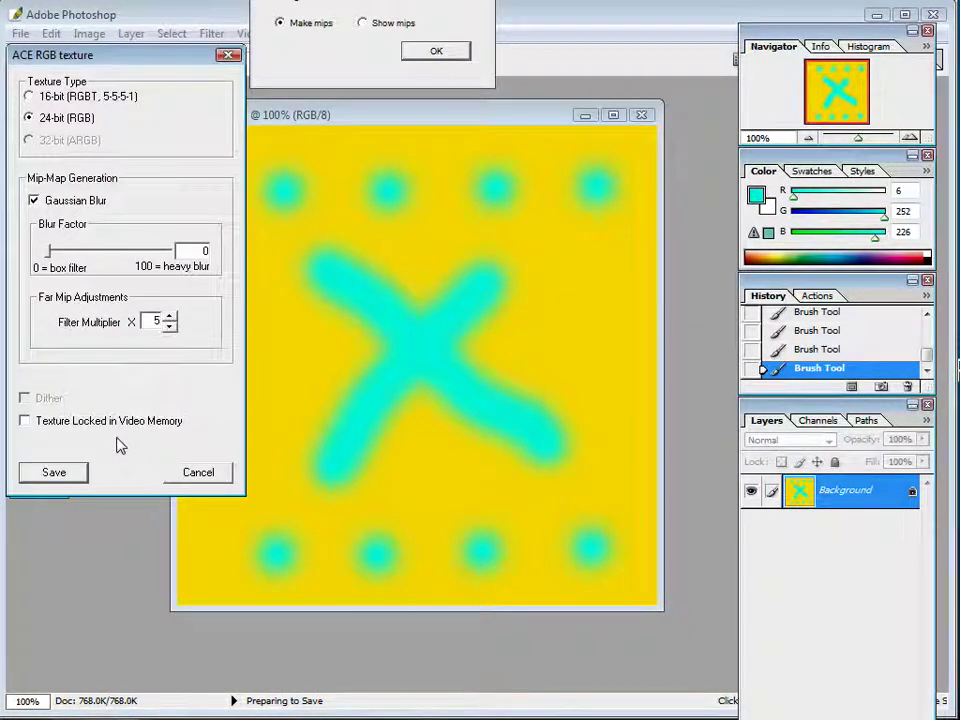
left_click(433, 53)
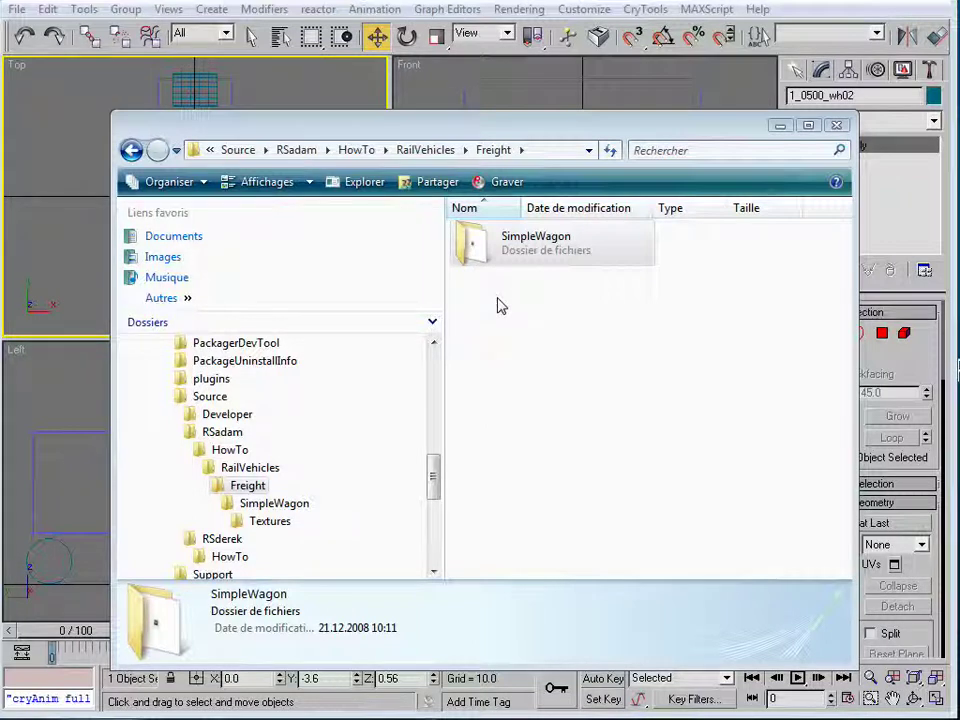
double_click(469, 243)
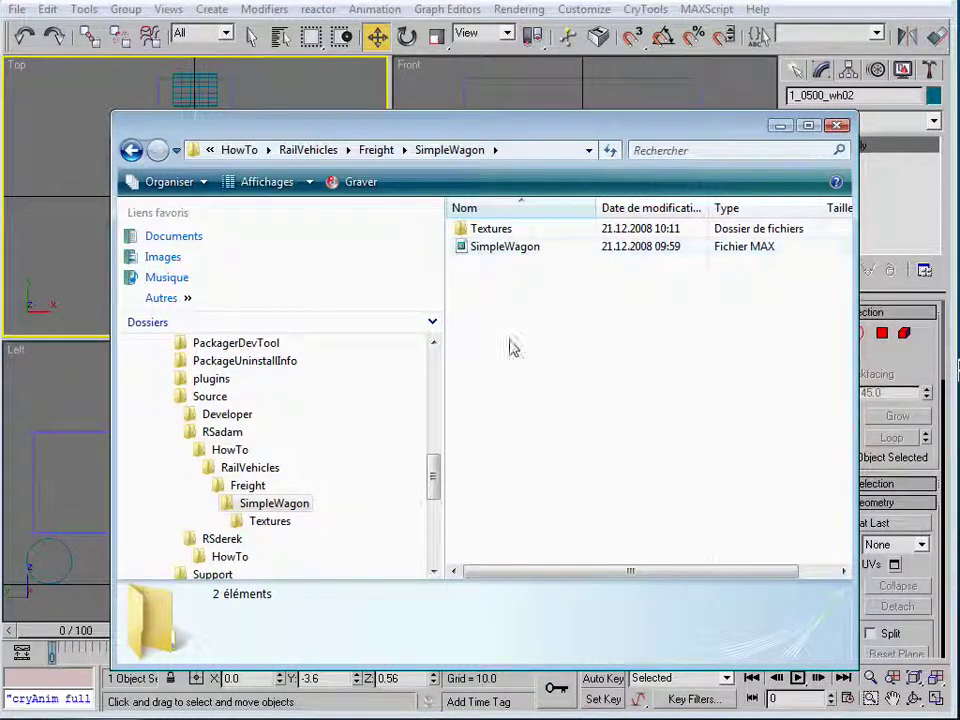
double_click(467, 232)
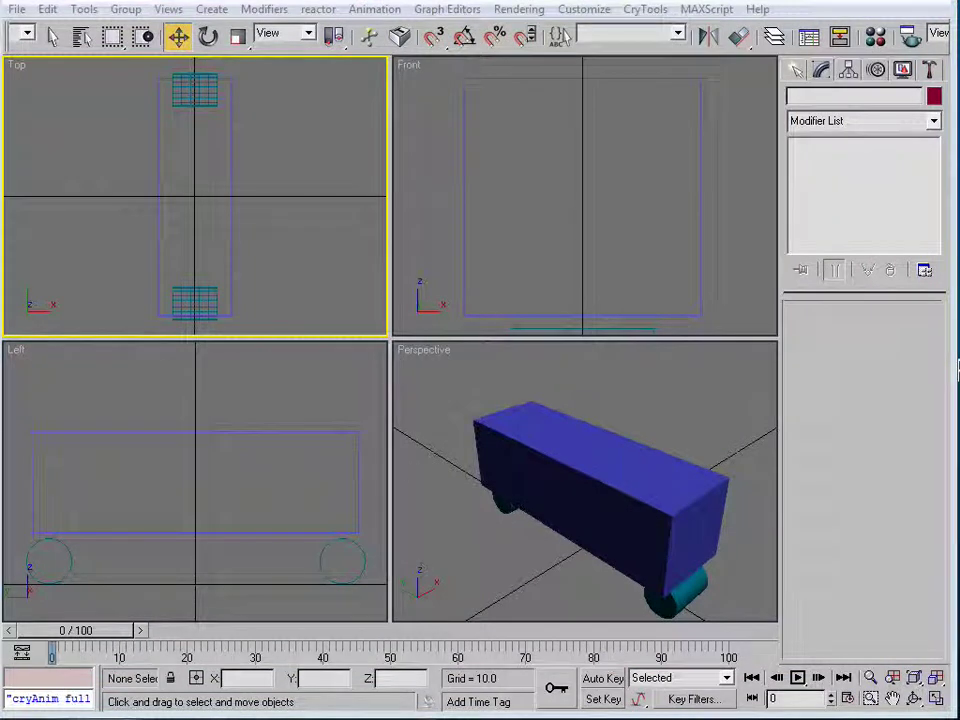
In 3ds Max, change the first material slot to a Kuju Material, keeping the TexDiff shader
left_click(874, 38)
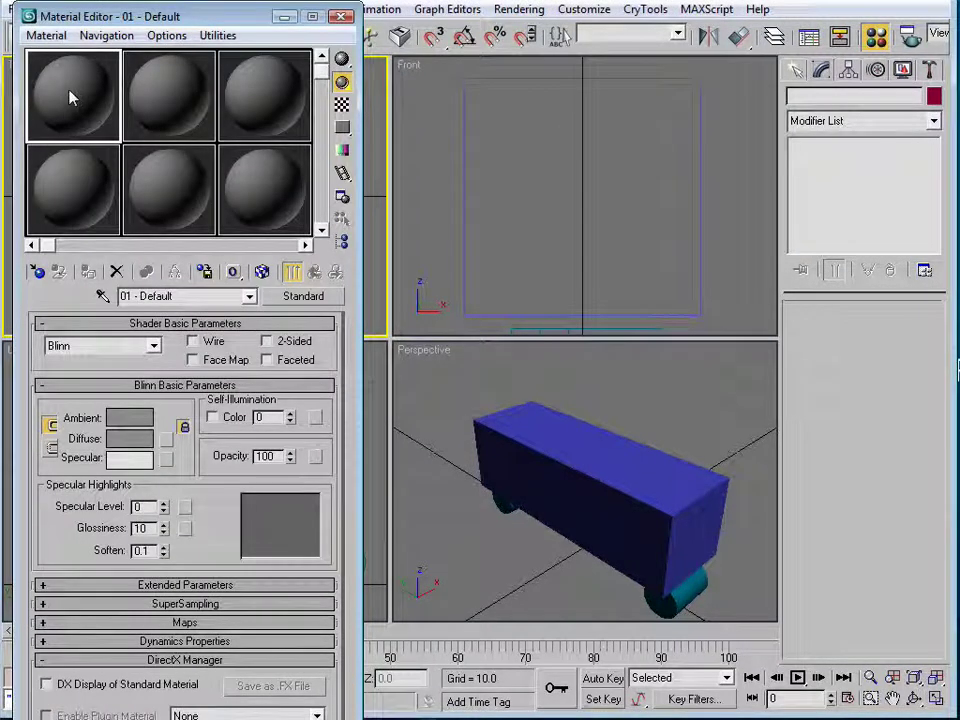
left_click(303, 297)
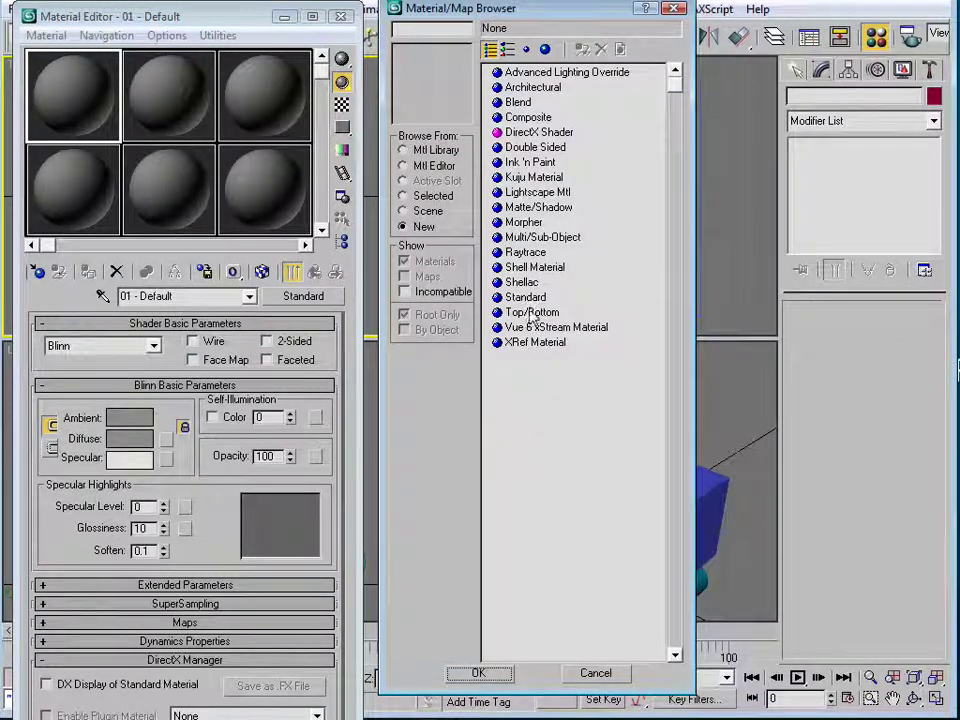
left_click(527, 179)
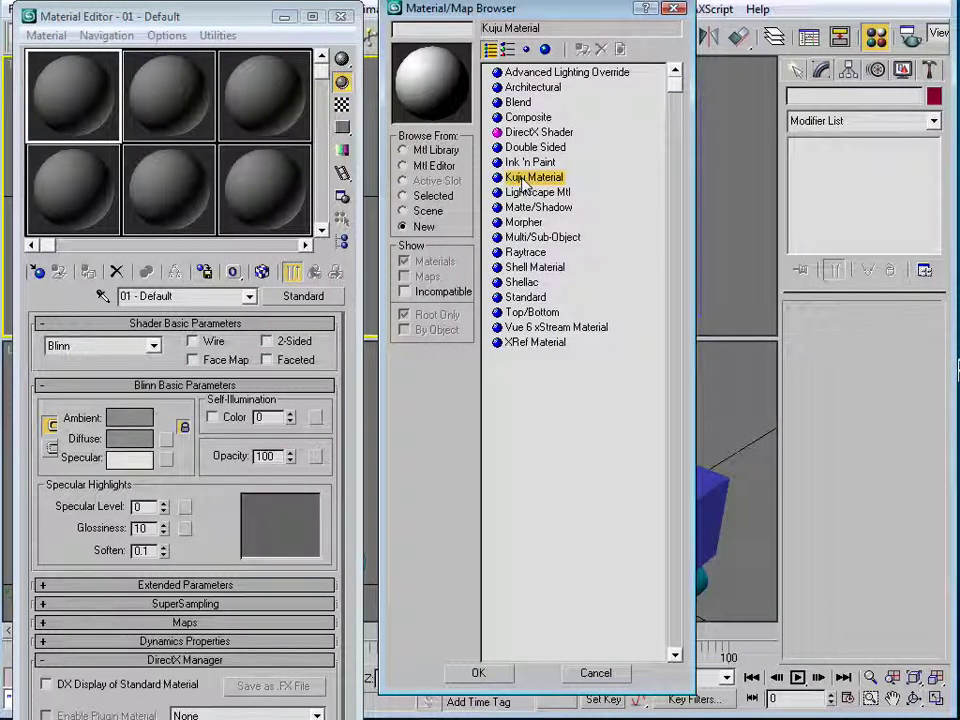
left_click(480, 674)
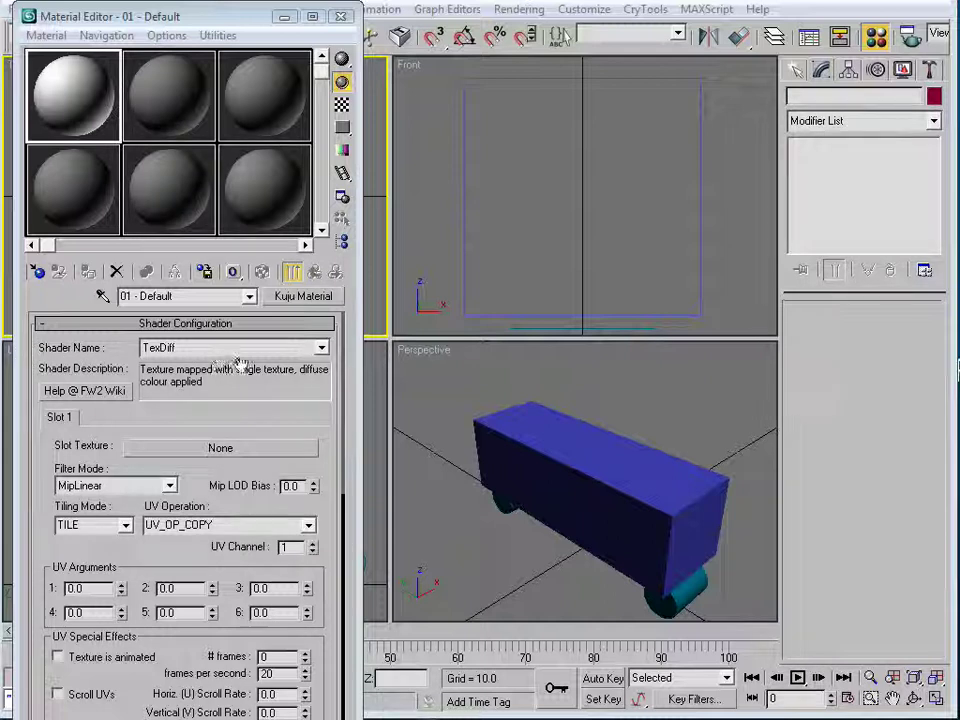
left_click(321, 349)
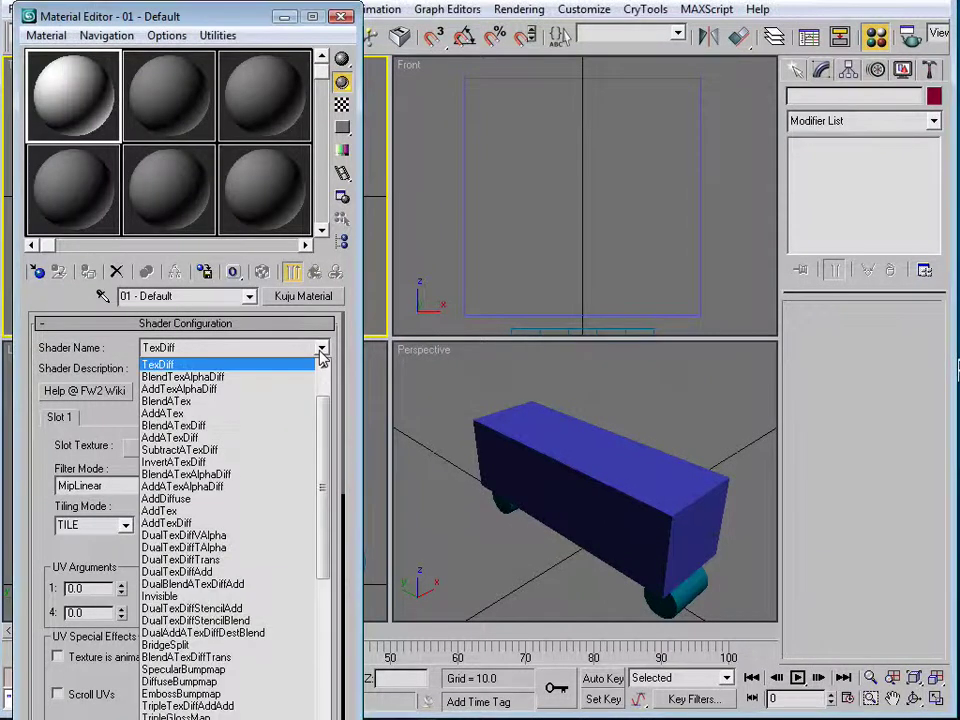
left_click(321, 349)
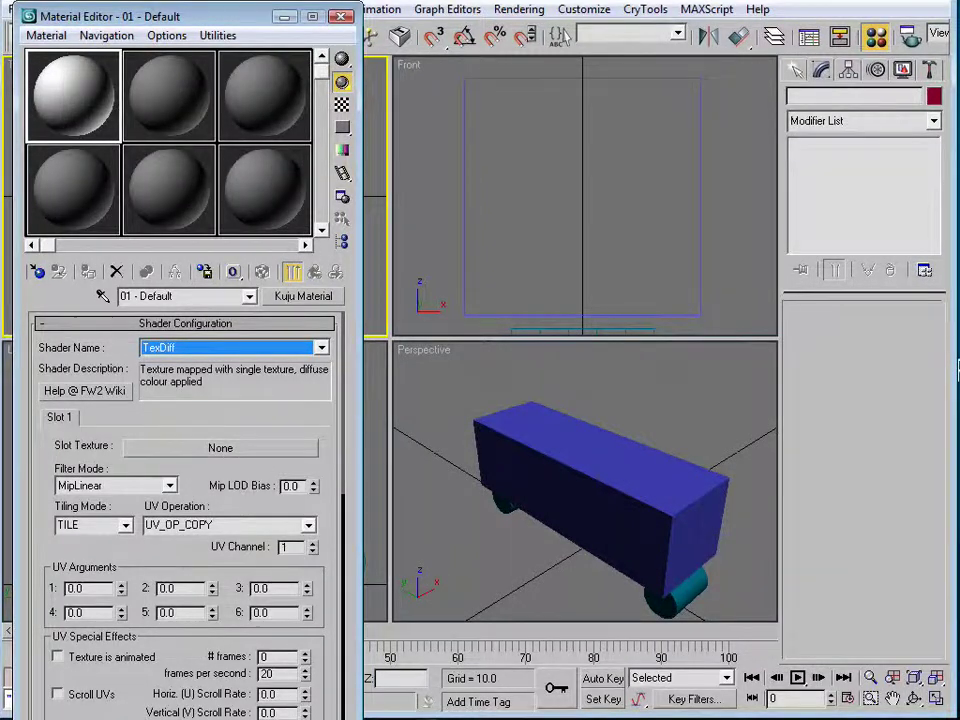
Assign SimpleWagon.ace from the Textures folder as a Bitmap map to the Kuju material's slot texture
left_click(233, 450)
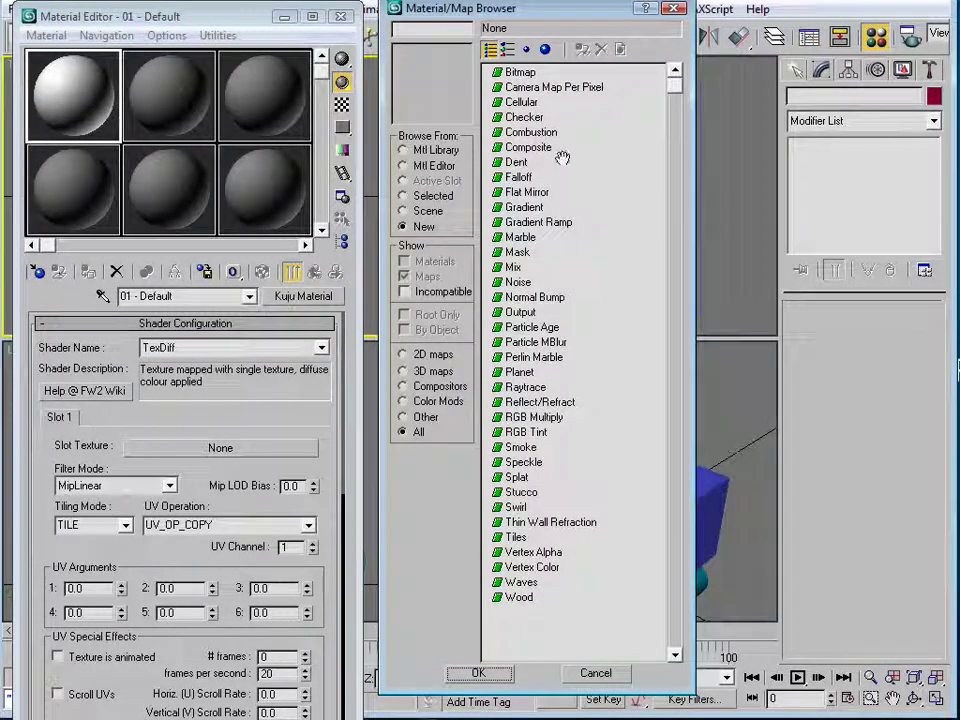
left_click(520, 72)
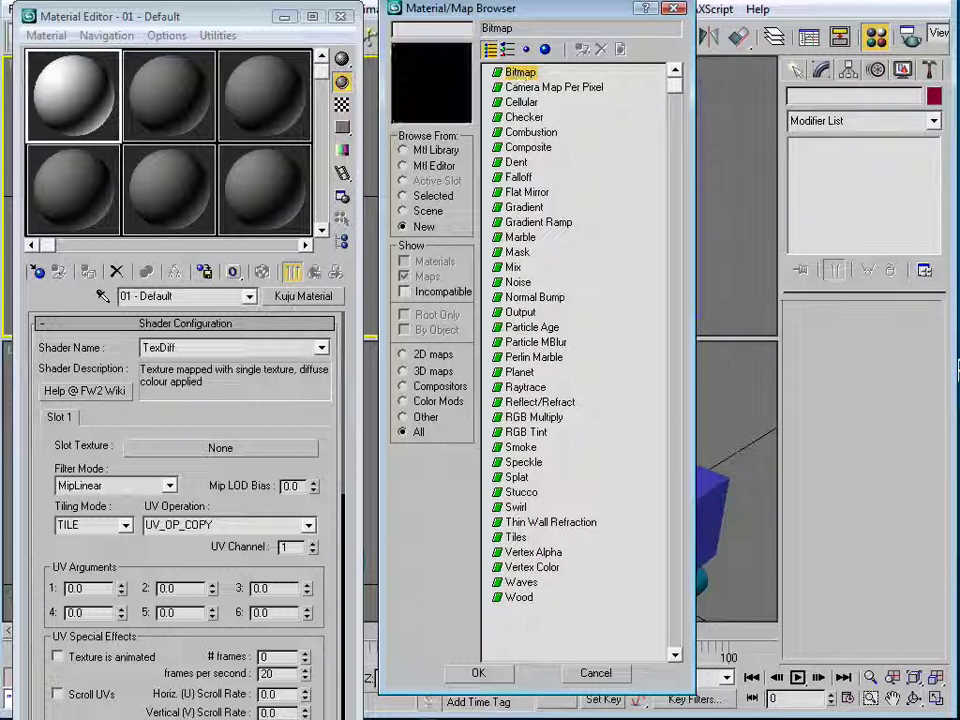
left_click(478, 672)
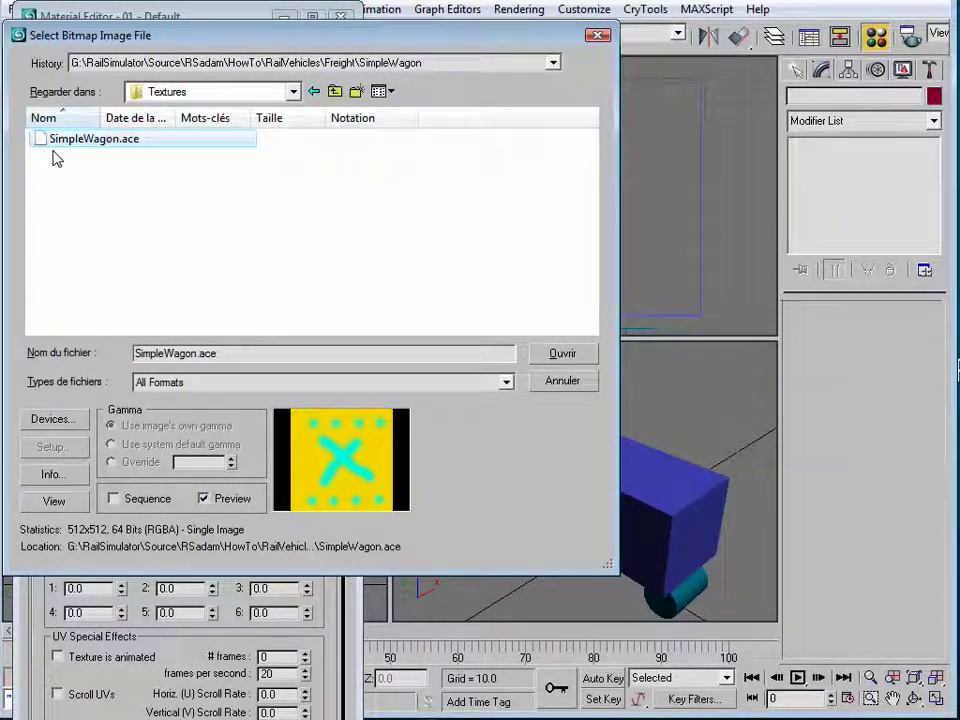
left_click(562, 354)
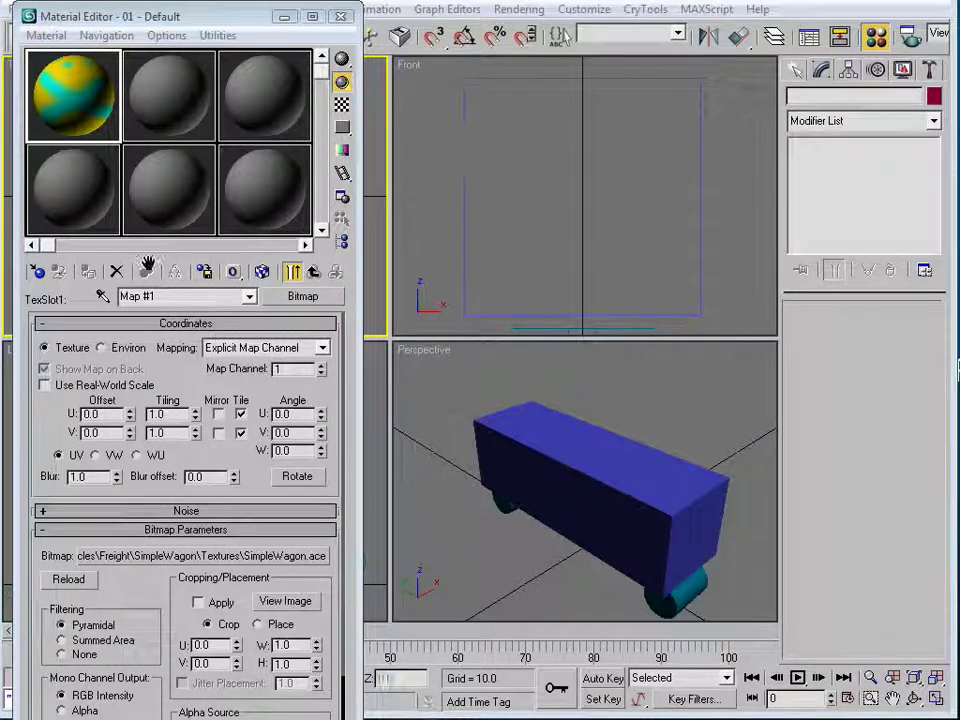
Apply the Kuju material to the wagon box and both wheel cylinders, and show its texture map in the viewport
left_click_drag(55, 93, 590, 468)
left_click(262, 273)
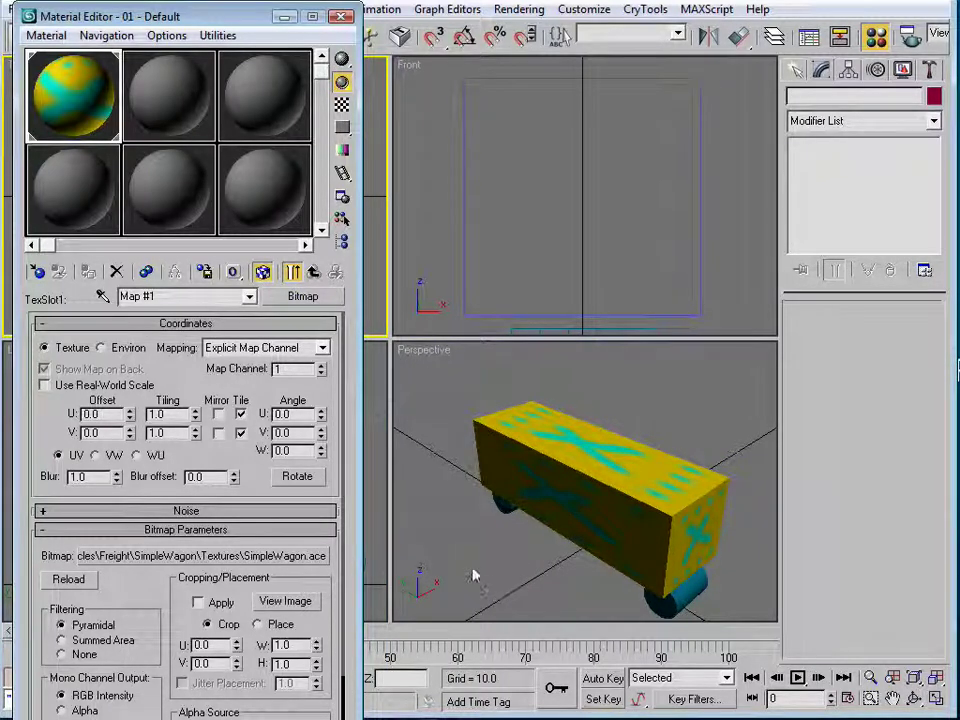
left_click(697, 593)
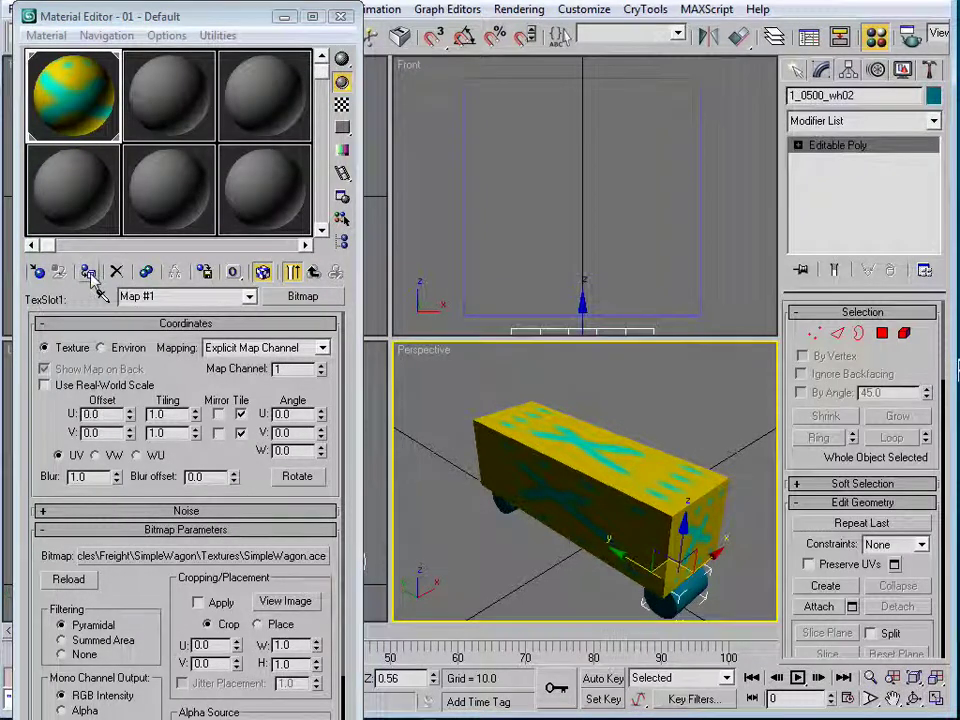
left_click(89, 273)
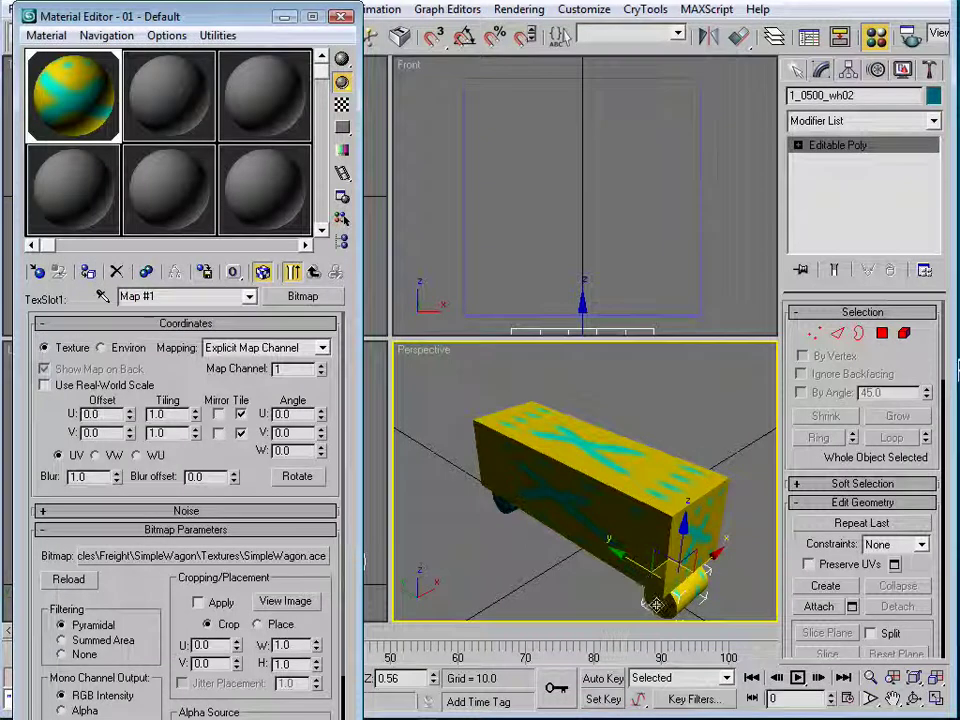
left_click(503, 506)
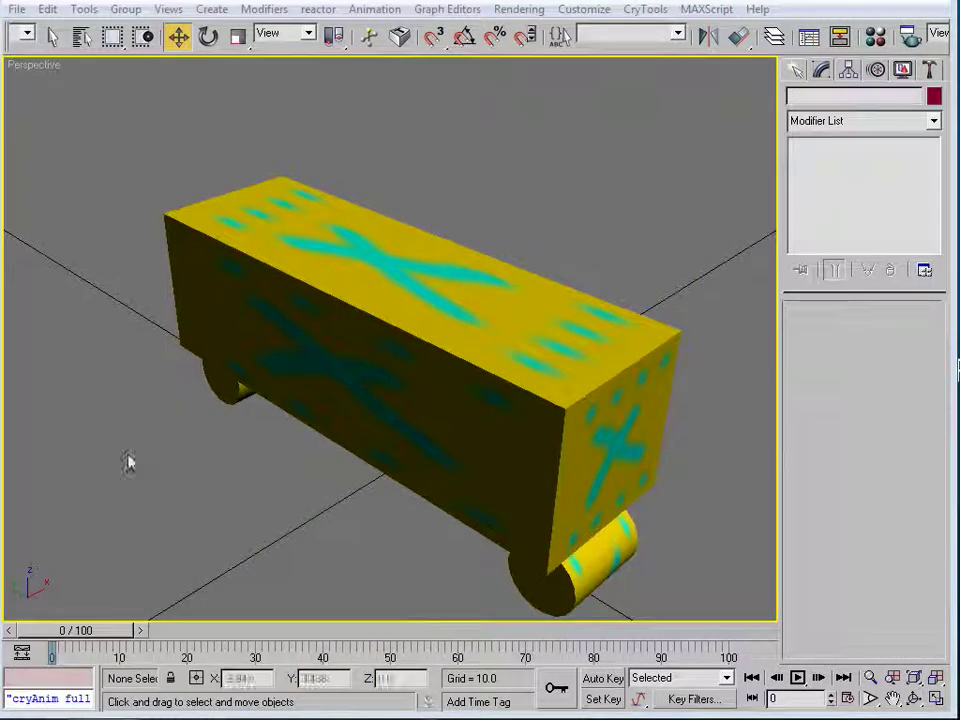
Save the scene and start exporting it as SimpleWagon in Kuju Intermediate Geometry (*.IGS) format to the SimpleWagon folder
left_click(17, 9)
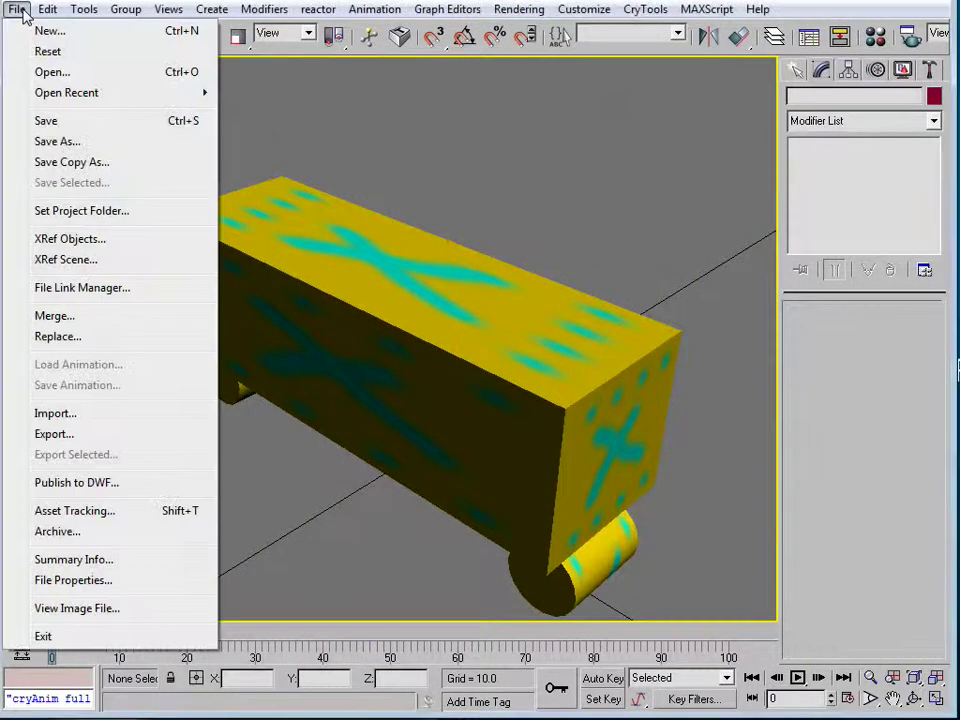
left_click(80, 123)
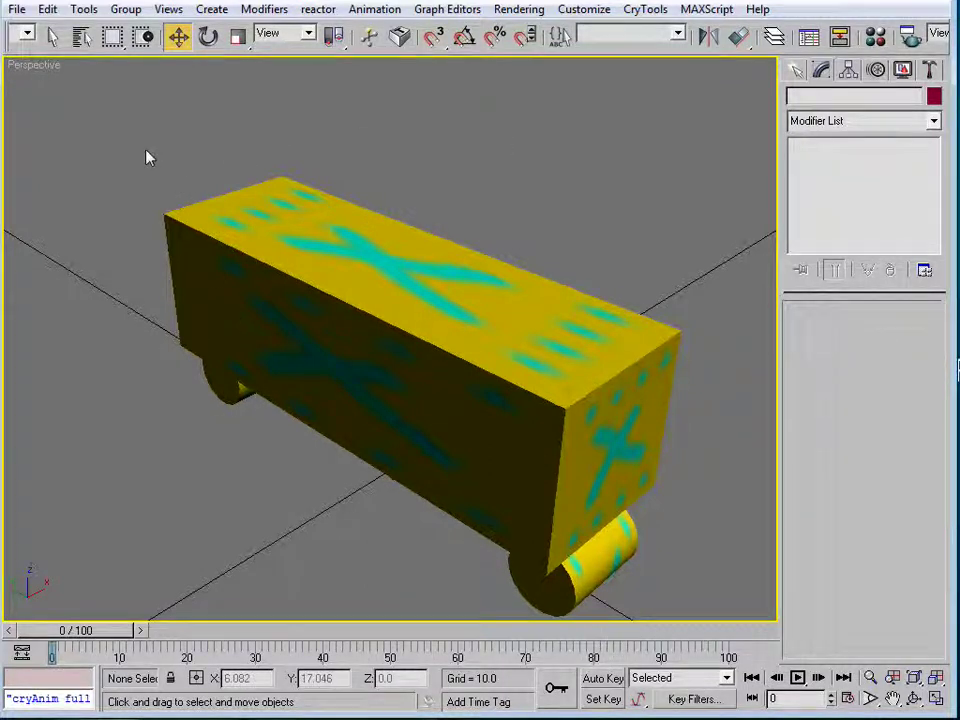
left_click(18, 10)
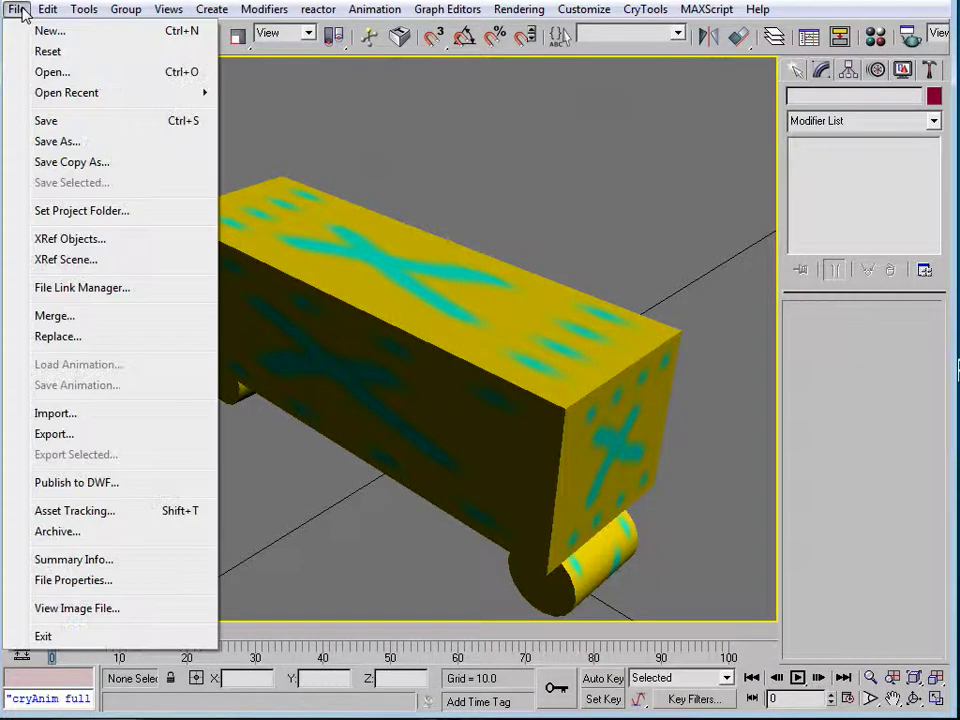
left_click(50, 434)
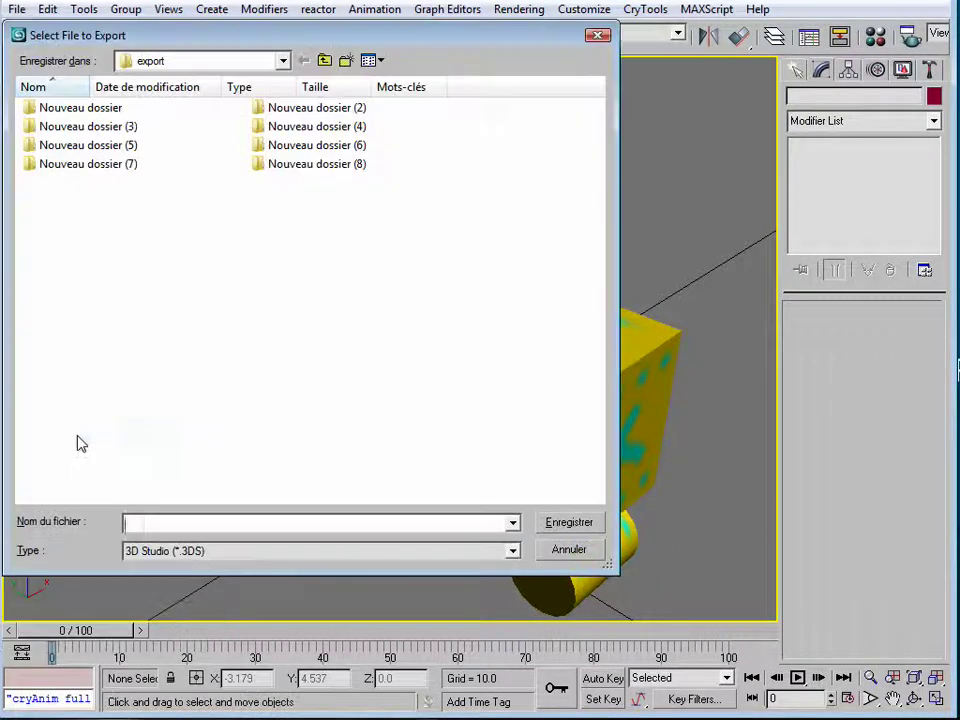
left_click(512, 551)
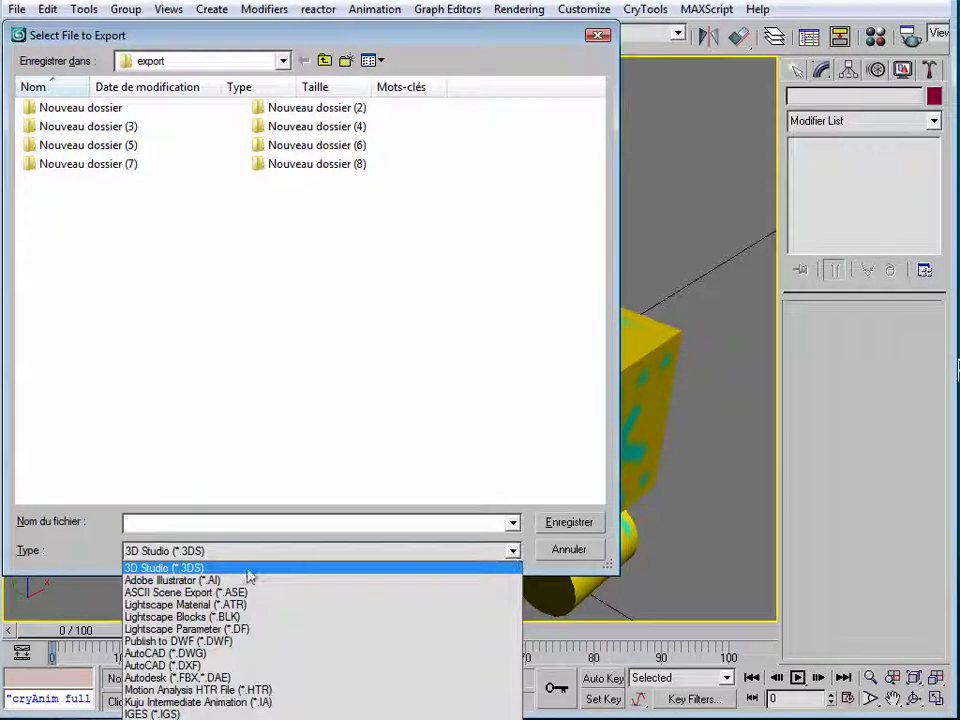
left_click(214, 712)
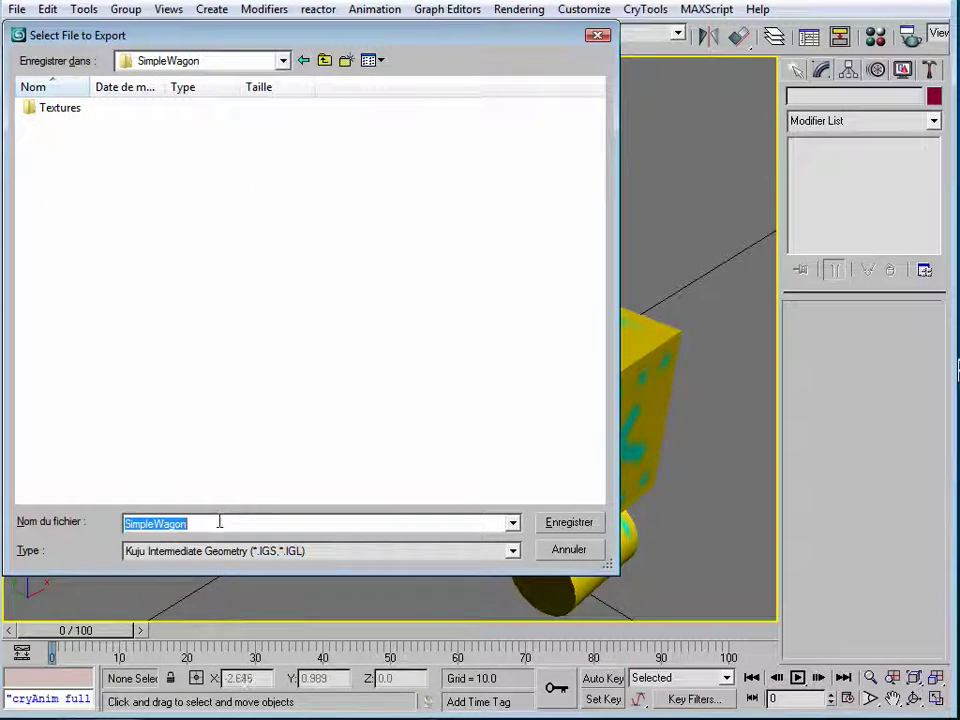
left_click(574, 524)
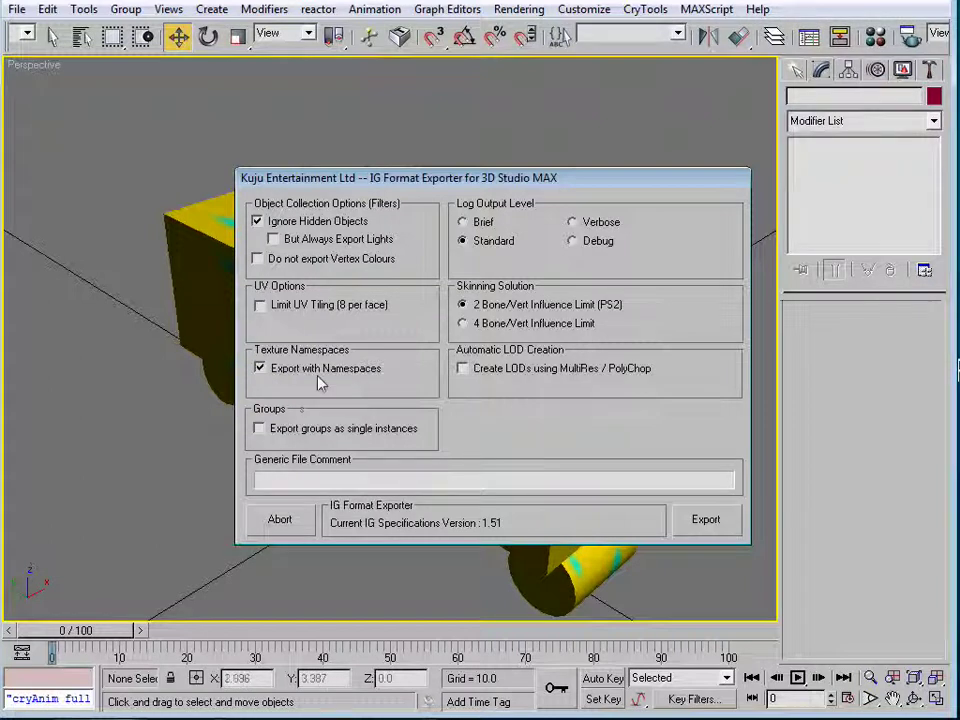
Run the IG Format Exporter with Ignore Hidden Objects and Export with Namespaces enabled, and close the progress report
left_click(262, 369)
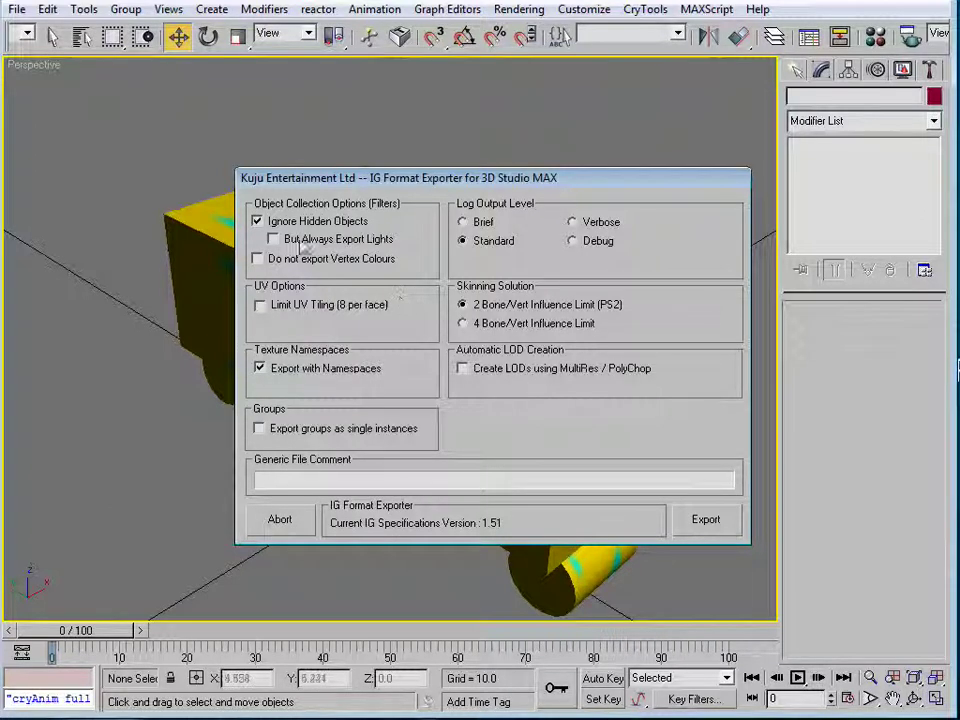
left_click(710, 526)
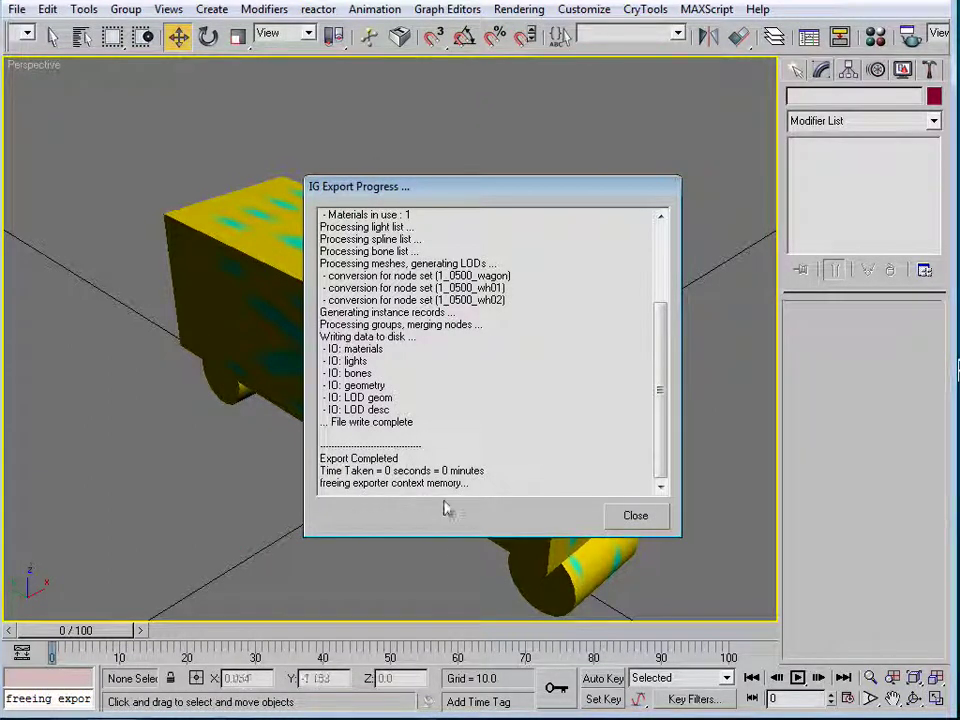
left_click(636, 516)
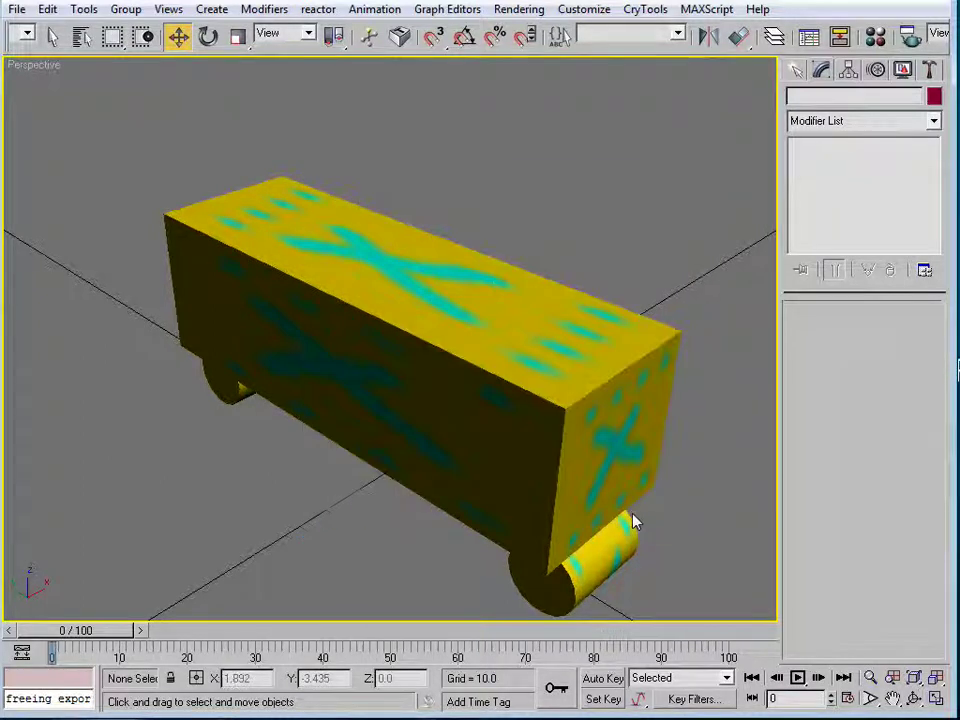